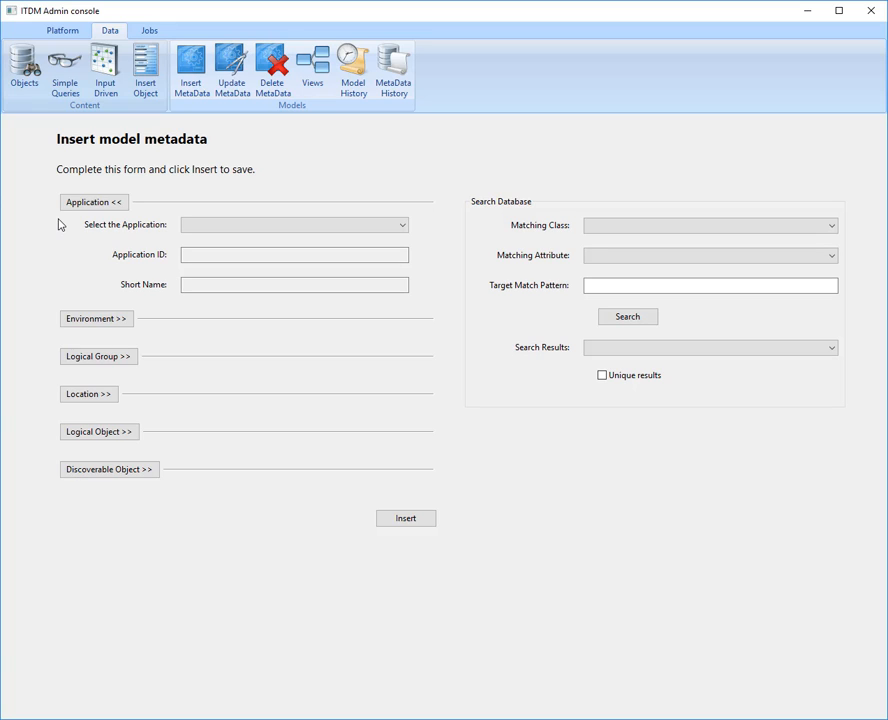
# - Look over the Discoverable Object fields, display the Database Management model view, and sort the models by application name
pyautogui.click(94, 473)
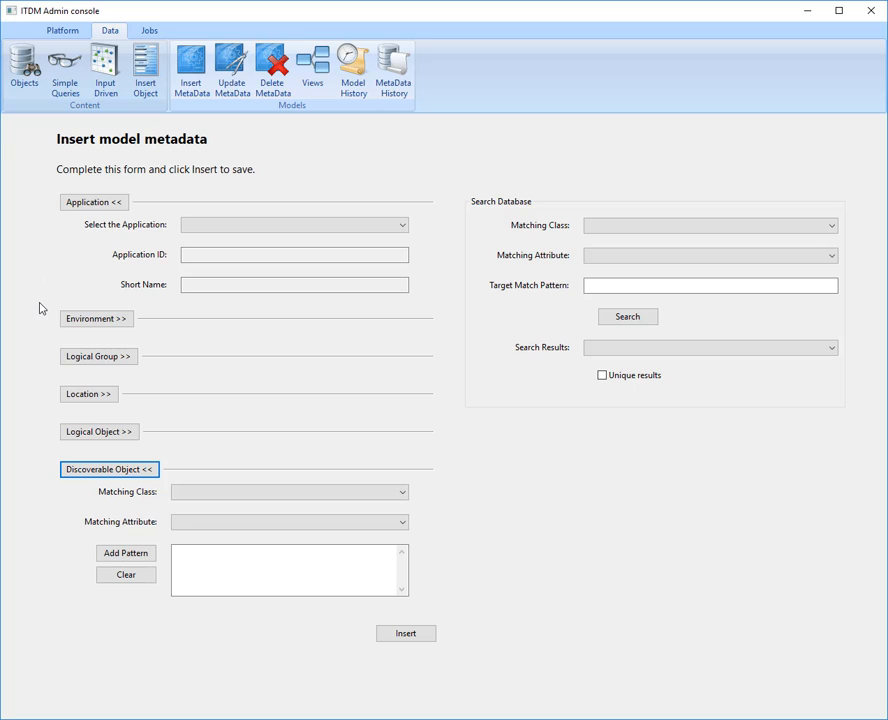
pyautogui.click(314, 84)
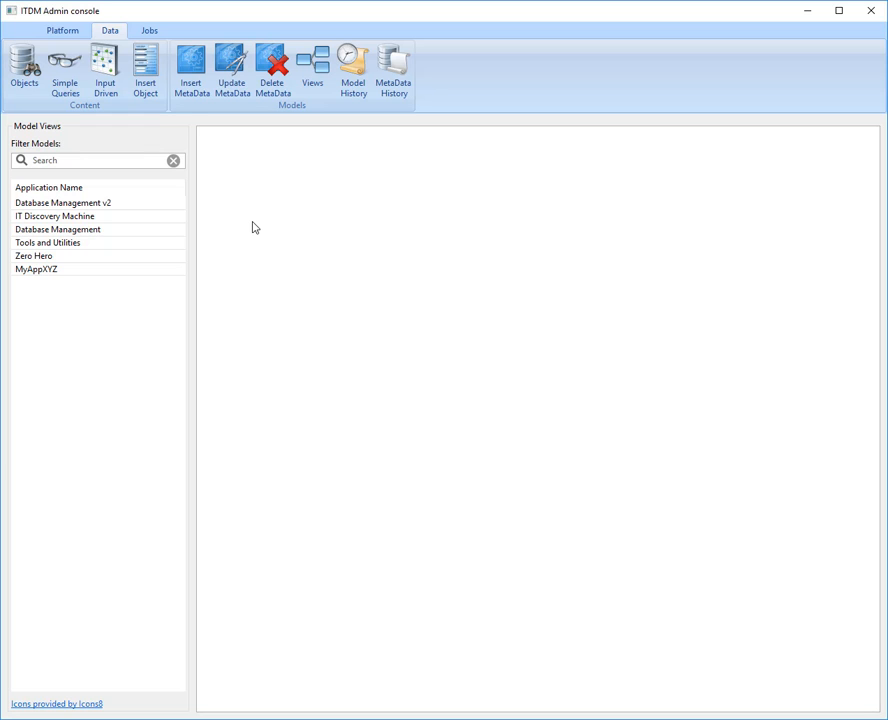
pyautogui.click(100, 232)
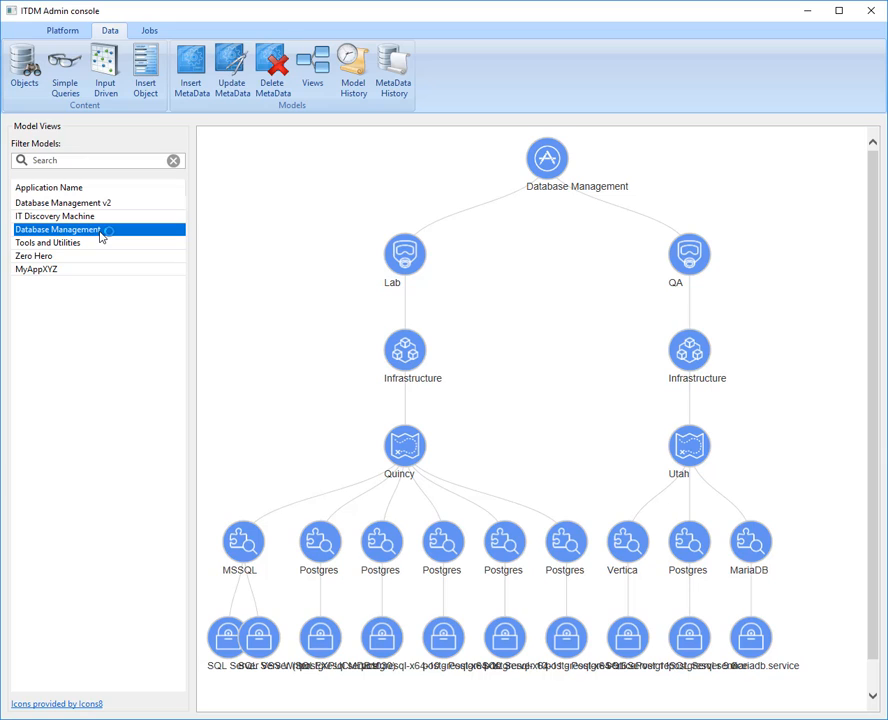
pyautogui.click(113, 191)
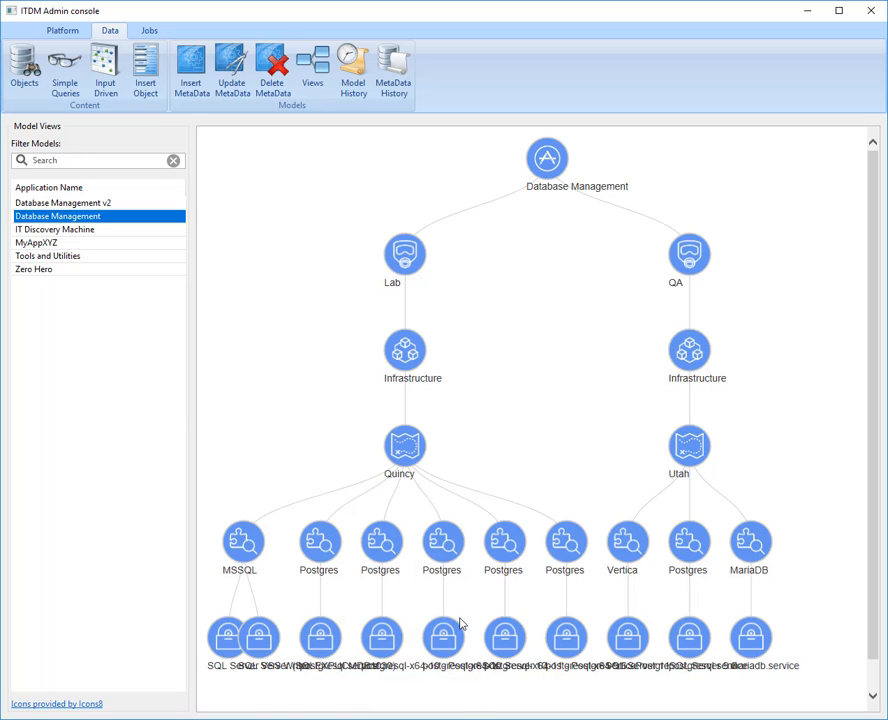
# - View the Database Management v2 model and collapse the Postgres Platform and SQL Server Platform branches under Lab
pyautogui.click(106, 204)
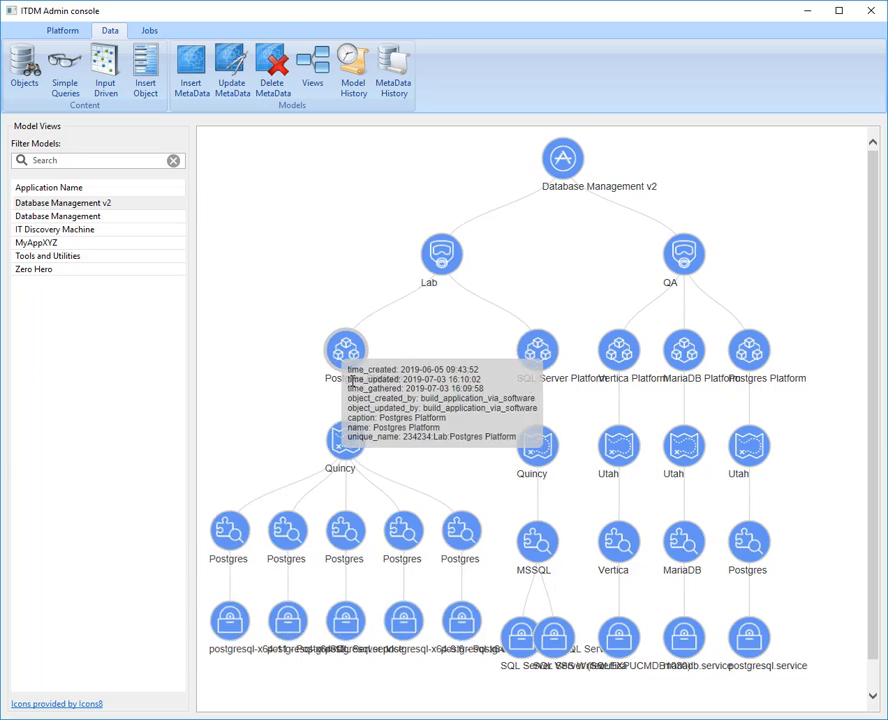
pyautogui.click(351, 350)
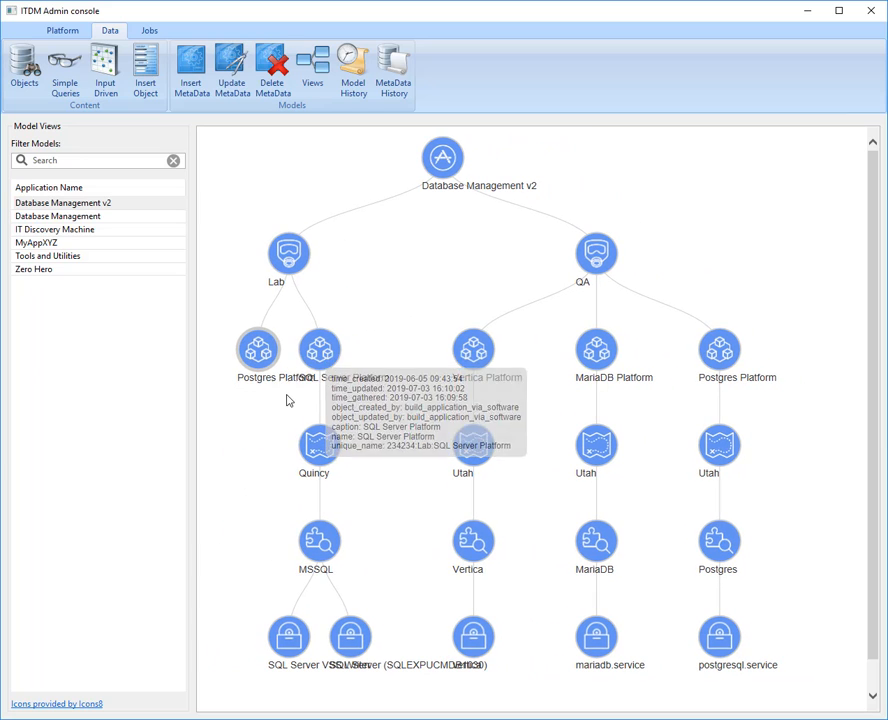
pyautogui.click(322, 350)
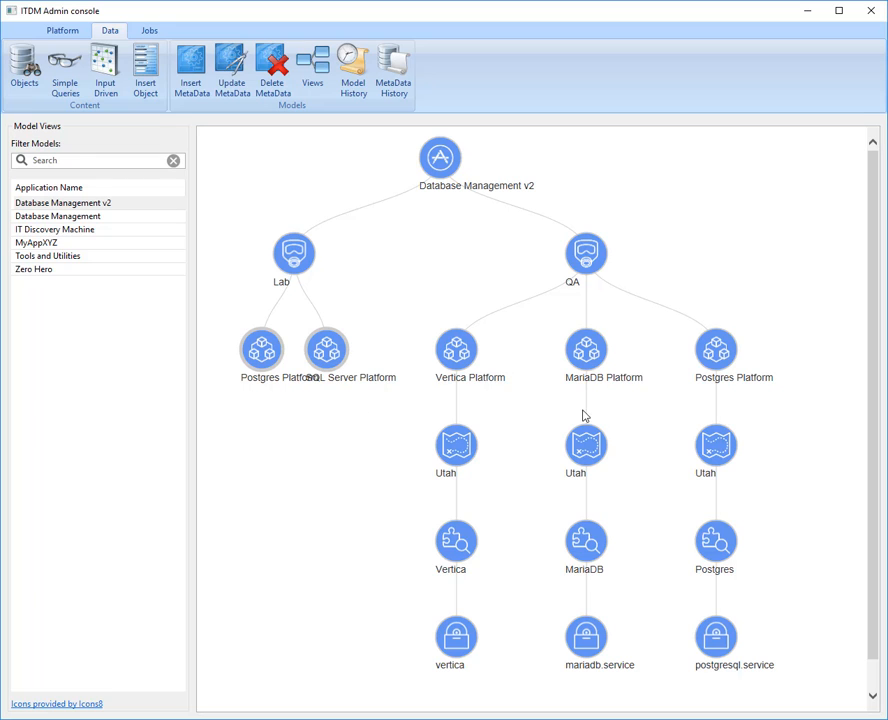
pyautogui.moveTo(551, 403)
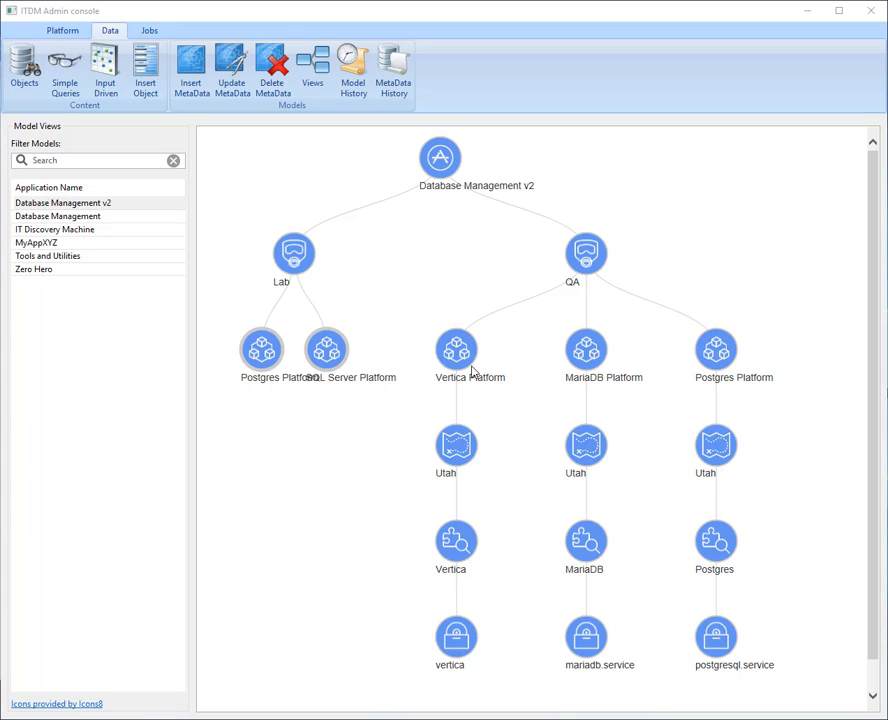
# - Review the section order of the model metadata form with Application collapsed, and compare it with the Database Management model view
pyautogui.click(194, 70)
pyautogui.click(93, 203)
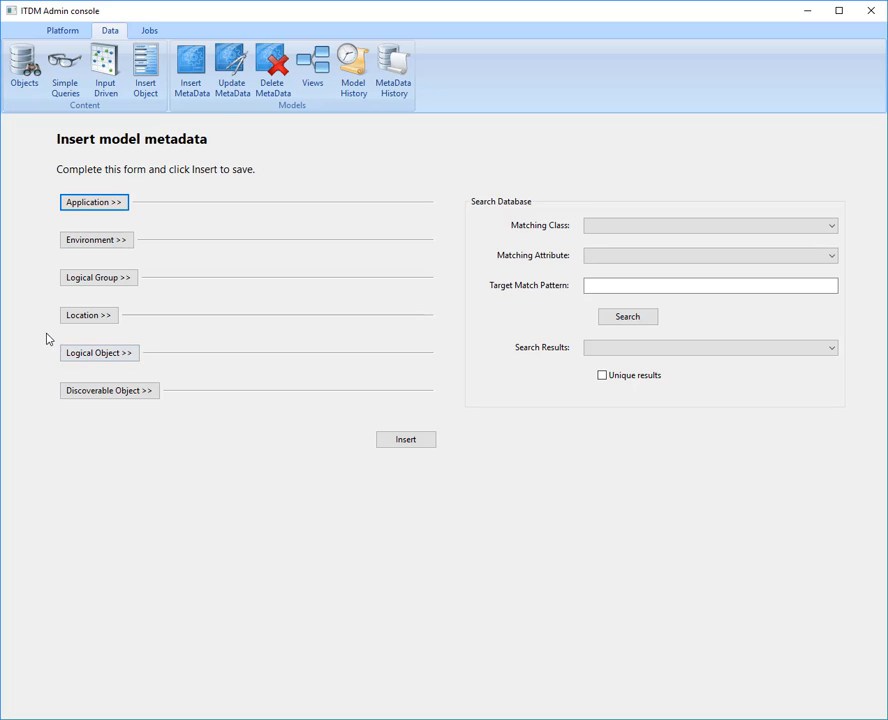
pyautogui.click(323, 77)
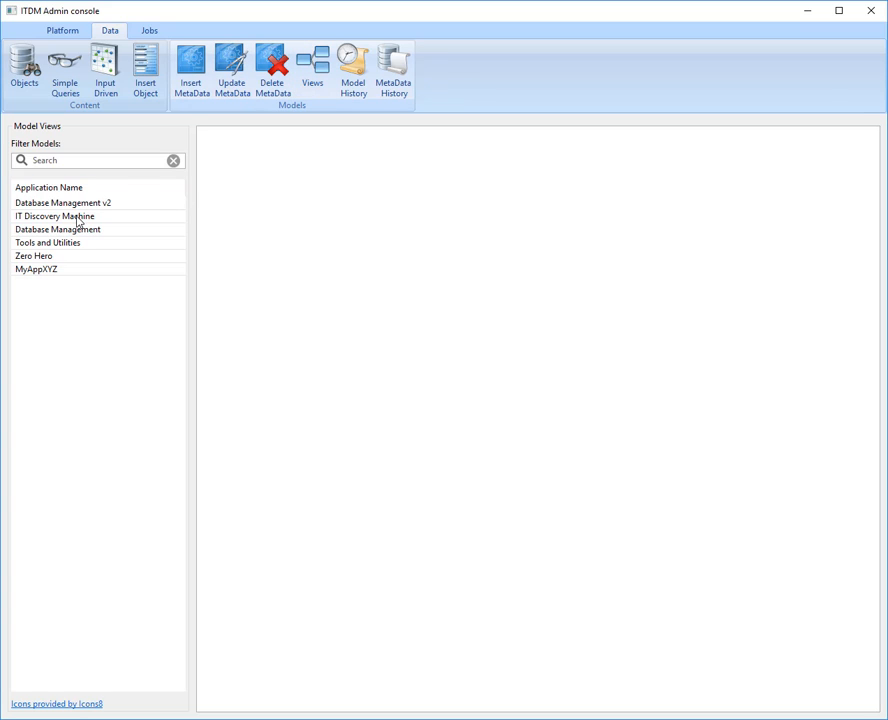
pyautogui.click(90, 229)
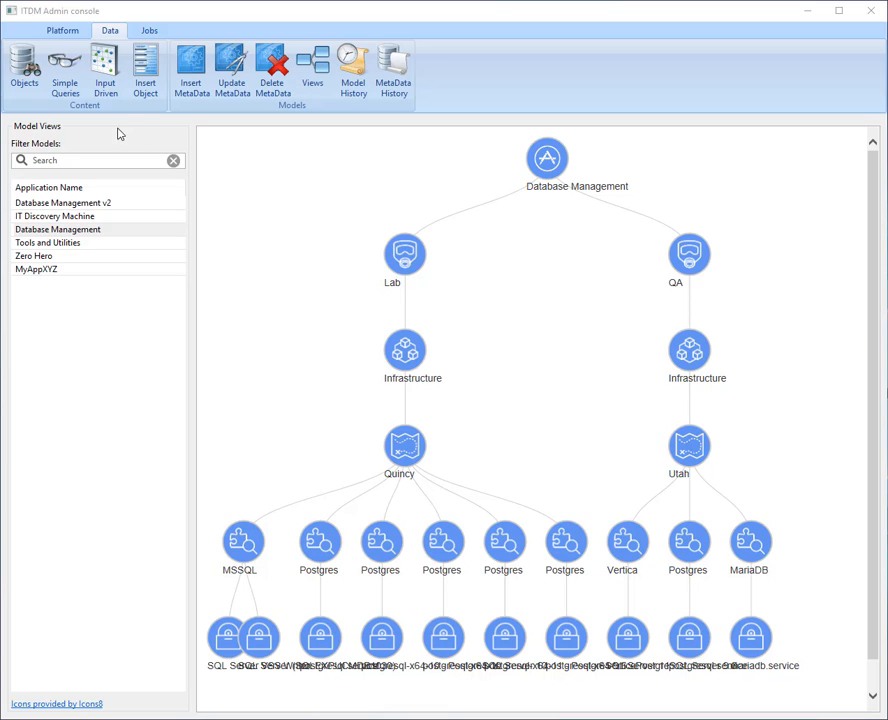
# - Start manually inserting a BusinessApplication object and name it DevOps Infrastructure
pyautogui.click(140, 88)
pyautogui.click(196, 337)
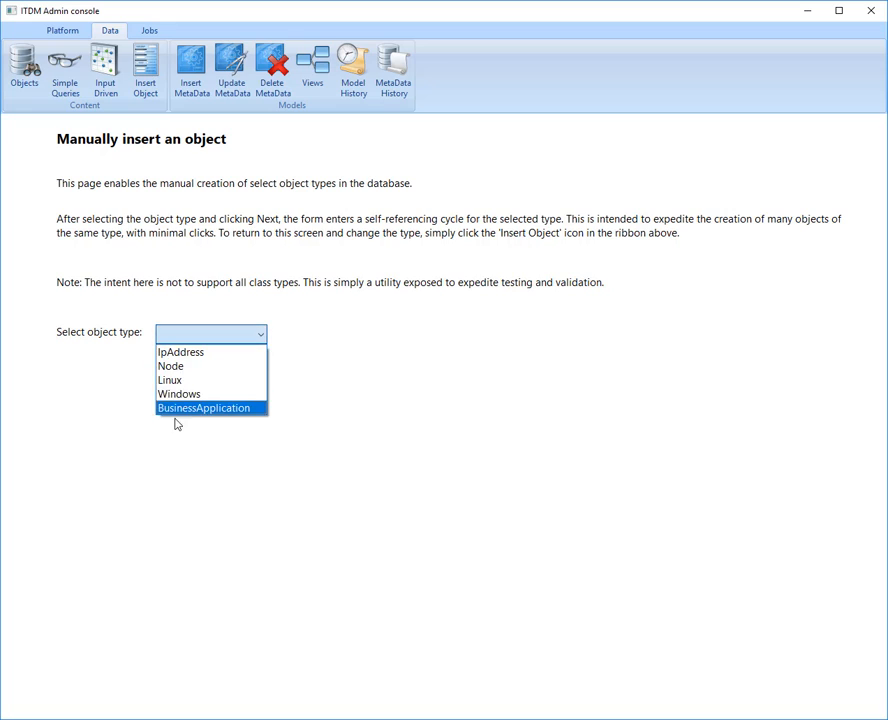
pyautogui.click(176, 410)
pyautogui.click(190, 200)
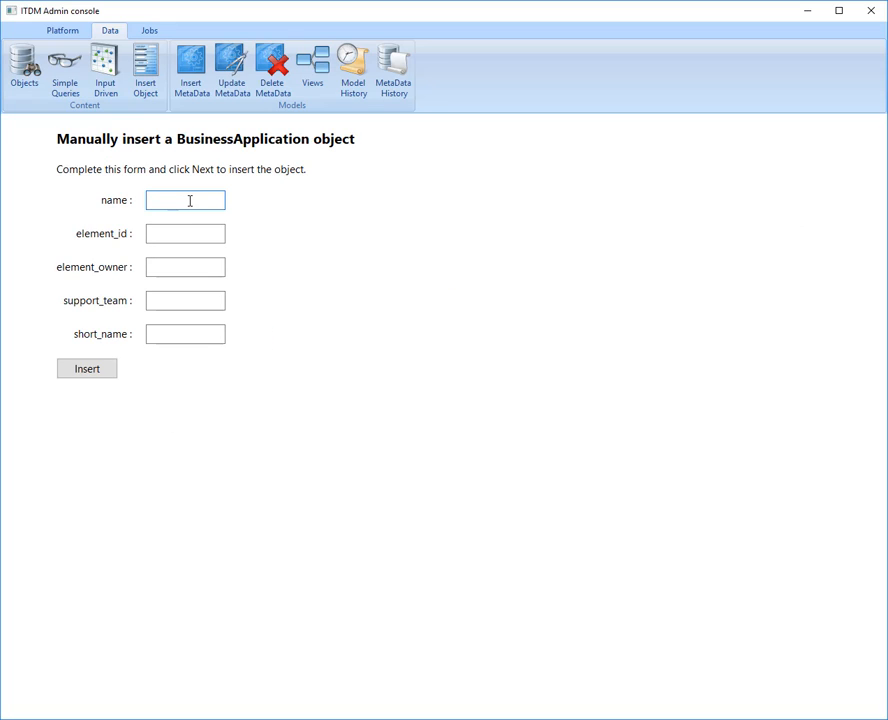
pyautogui.write('DevOps')
pyautogui.write(' Infrastru')
pyautogui.write('cture')
# - Set the business application's element_id to 23423 and short_name to DevOps, check the name, and insert the object
pyautogui.click(183, 235)
pyautogui.write('23423')
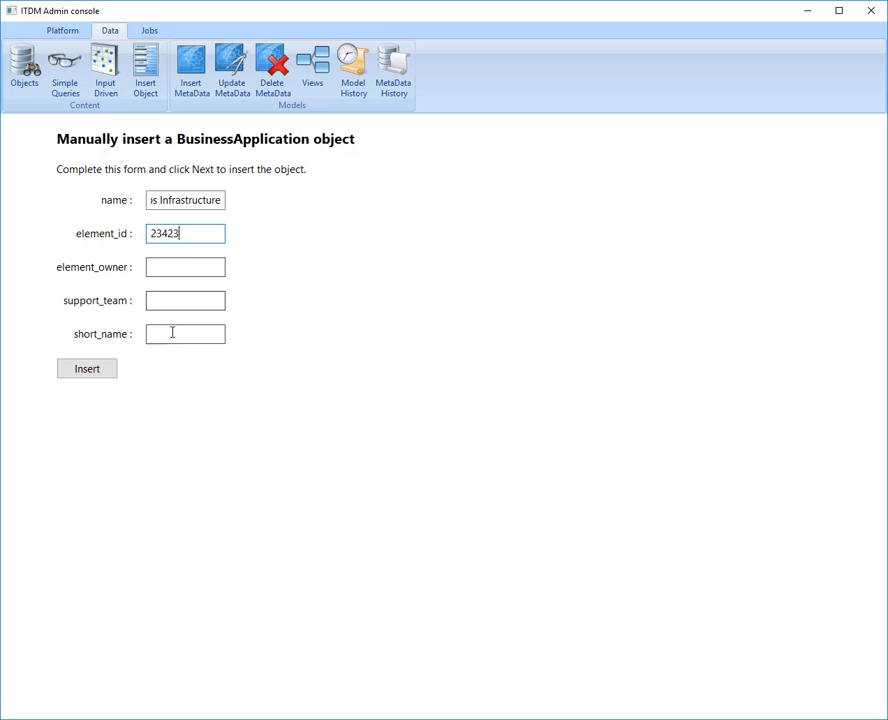
pyautogui.click(175, 333)
pyautogui.write('DevOps')
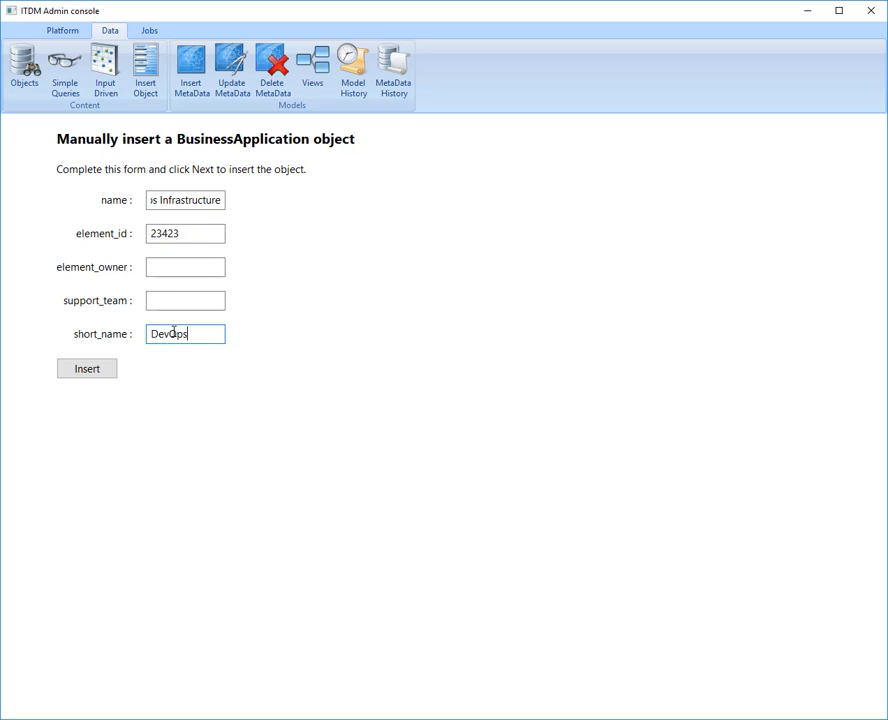
pyautogui.click(185, 200)
pyautogui.press('Home')
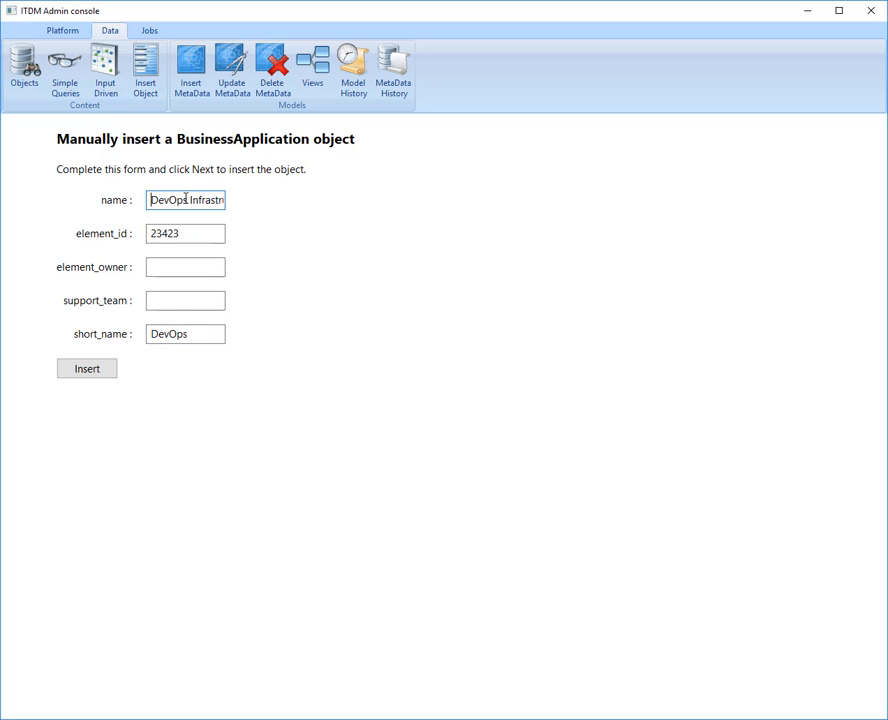
pyautogui.click(90, 372)
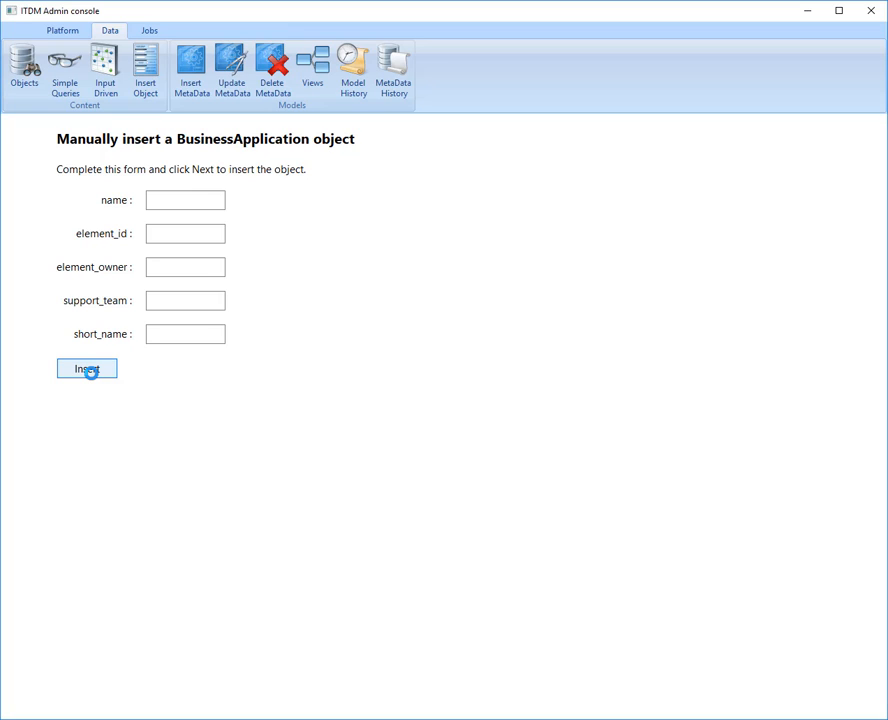
# - Start new model metadata for the DevOps Infrastructure application and expand its Discoverable Object section
pyautogui.click(201, 95)
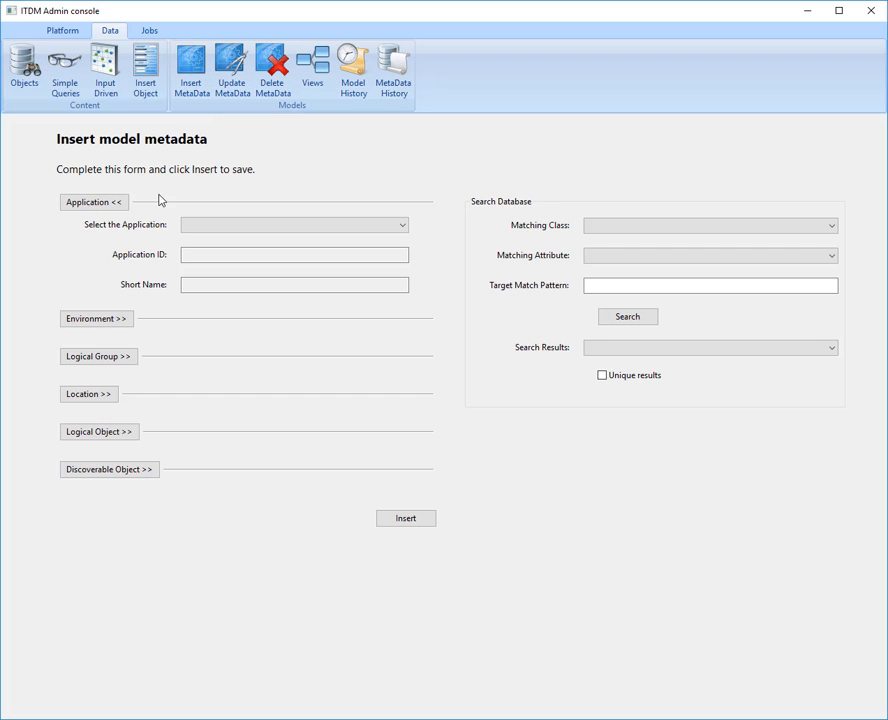
pyautogui.click(222, 226)
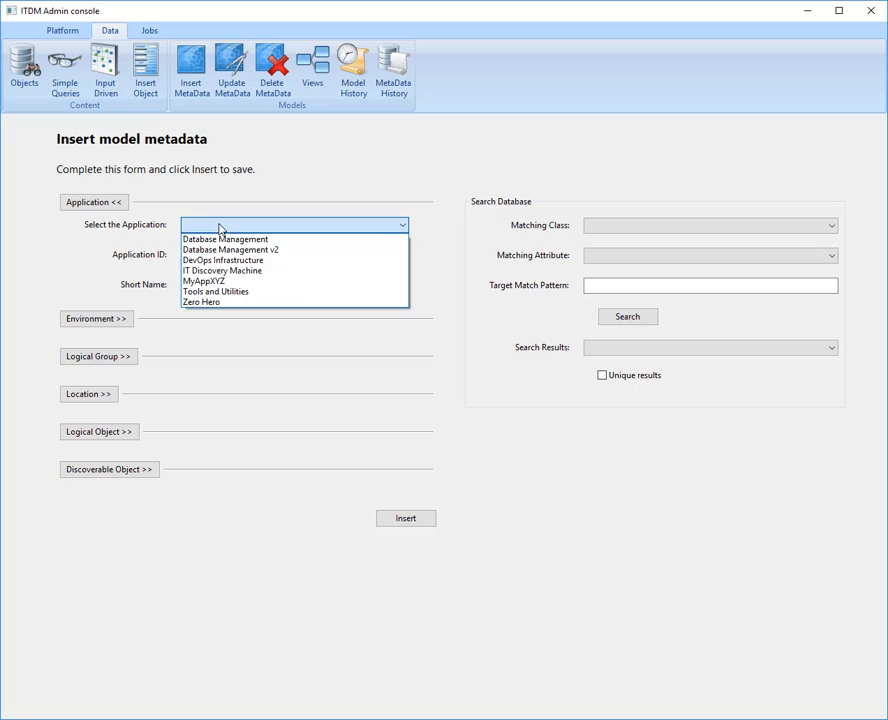
pyautogui.click(263, 261)
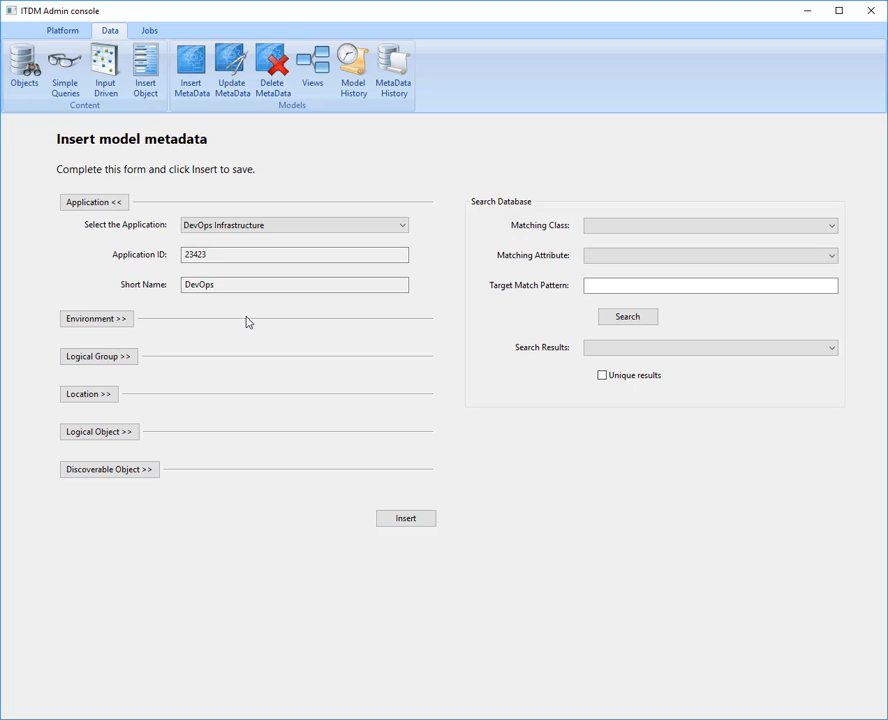
pyautogui.click(143, 471)
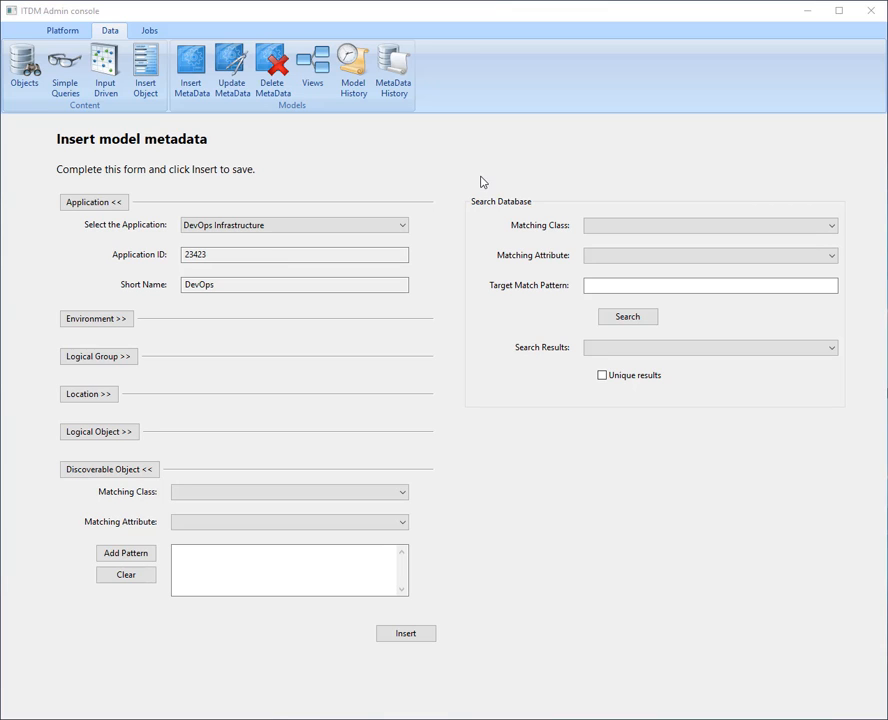
# - Search the database for Software objects whose name matches the pattern ".*"
pyautogui.click(618, 225)
pyautogui.click(618, 311)
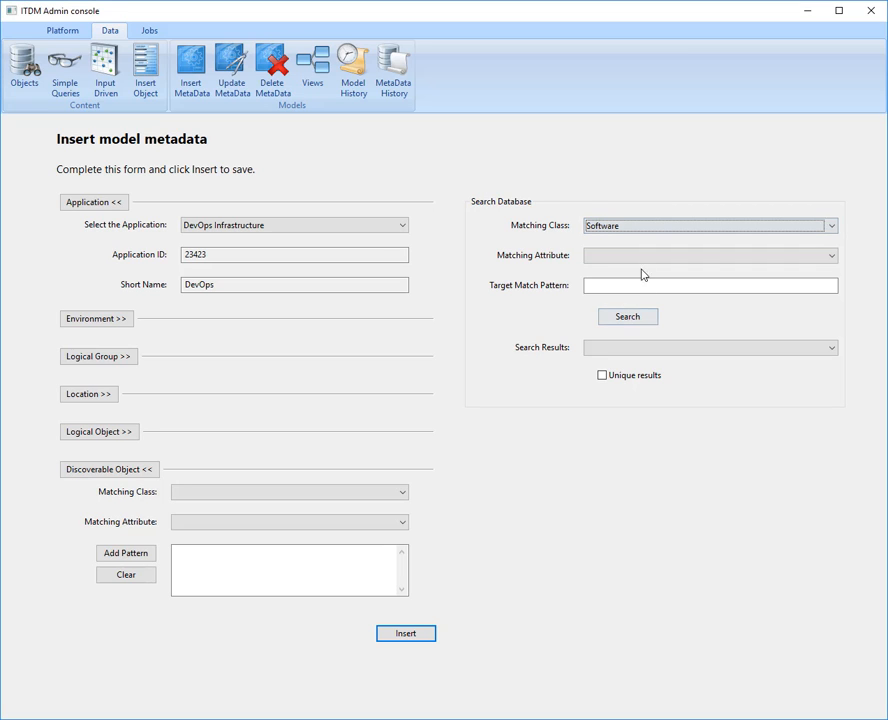
pyautogui.click(641, 256)
pyautogui.click(620, 271)
pyautogui.click(634, 284)
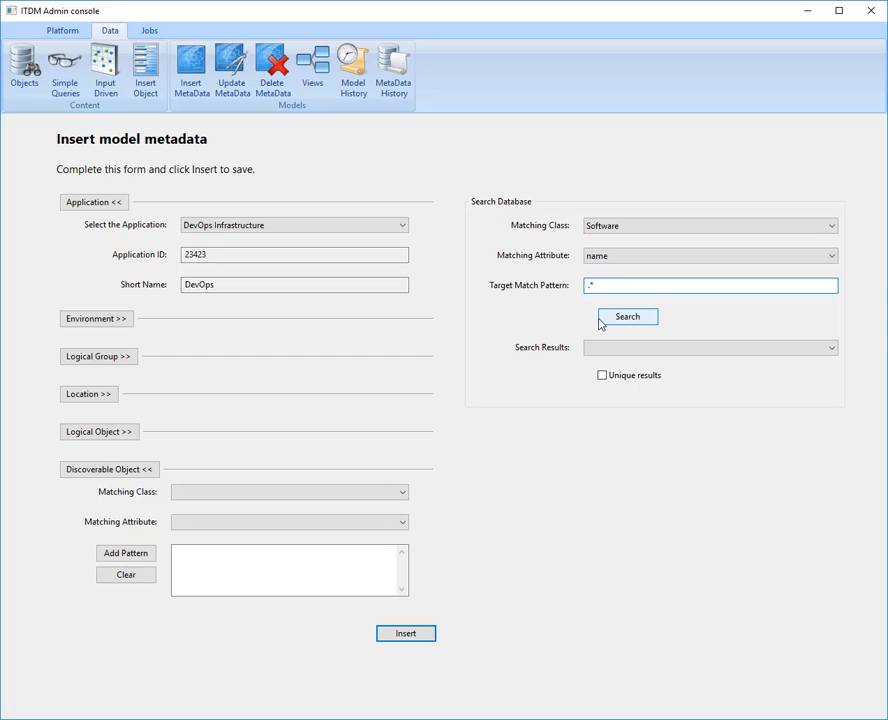
pyautogui.click(644, 318)
# - Look through the software search results, limit them to unique entries, and select Komodo
pyautogui.click(600, 349)
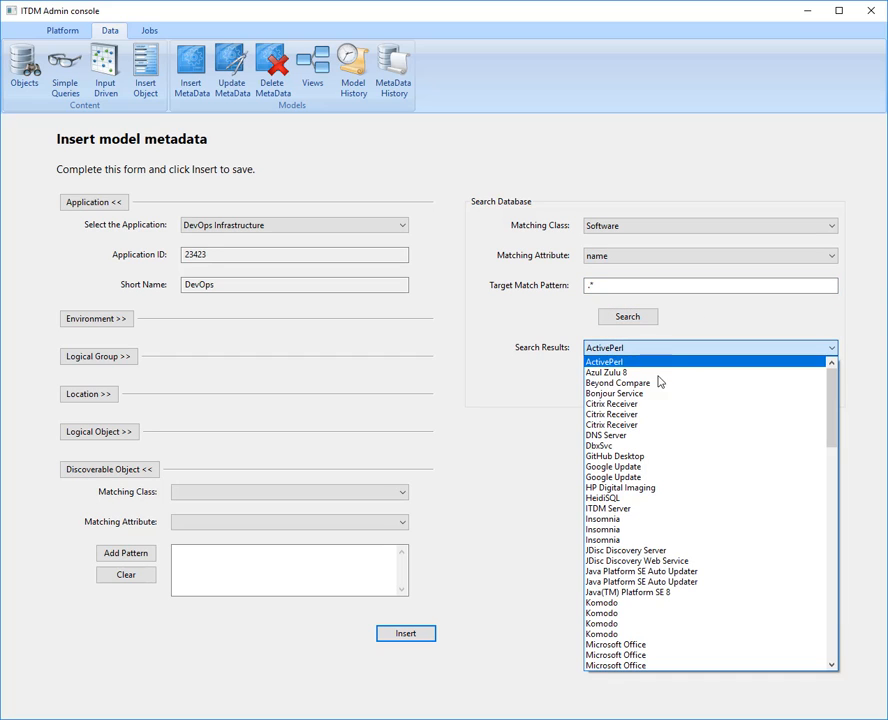
pyautogui.click(595, 384)
pyautogui.click(604, 376)
pyautogui.click(670, 350)
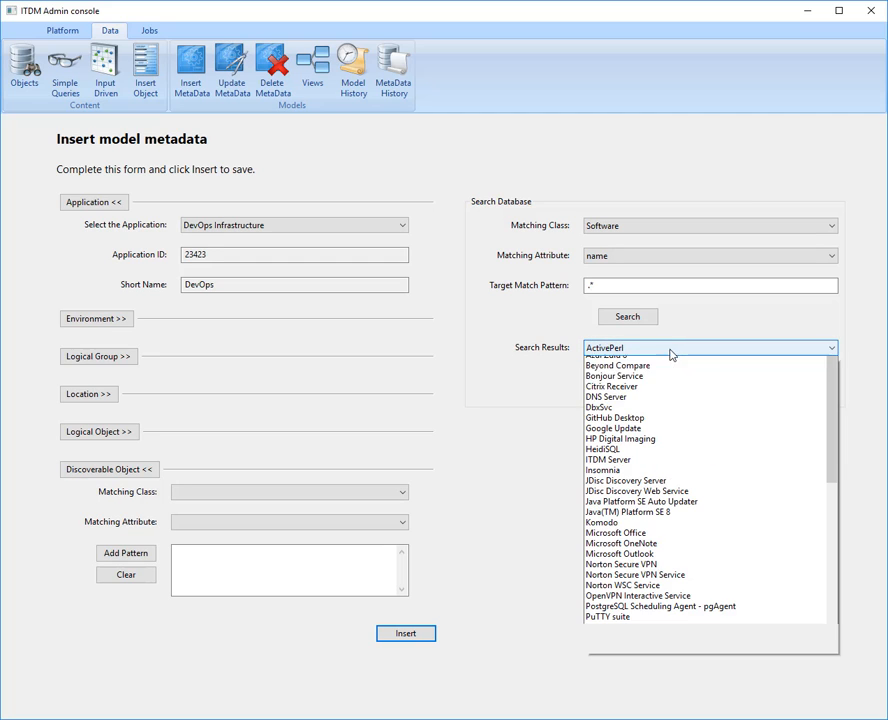
pyautogui.click(622, 543)
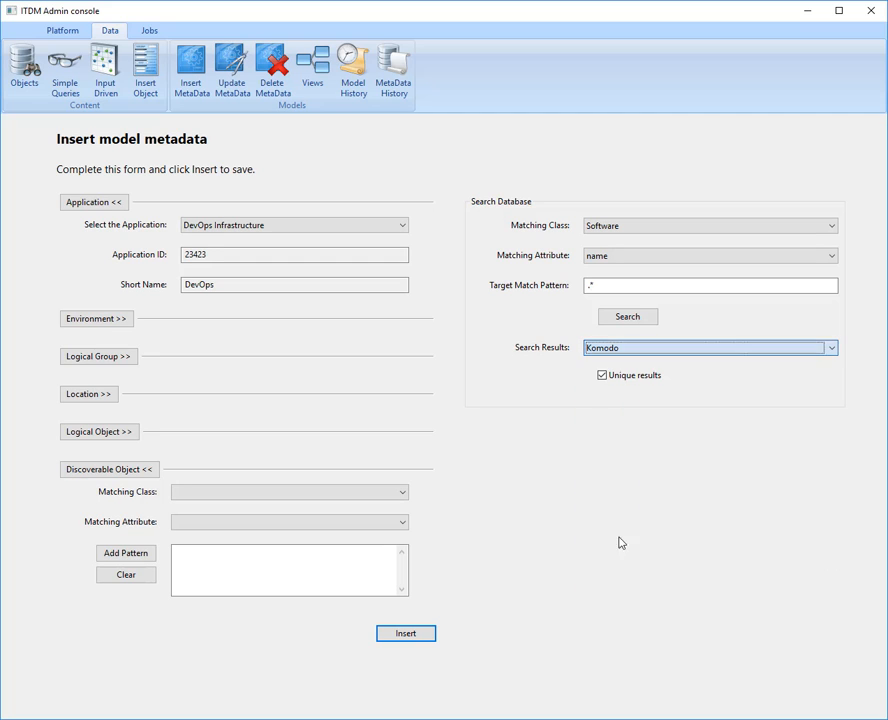
# - Search the software names for the pattern [Kk]omodo with unique results turned off, and list the matches
pyautogui.click(631, 287)
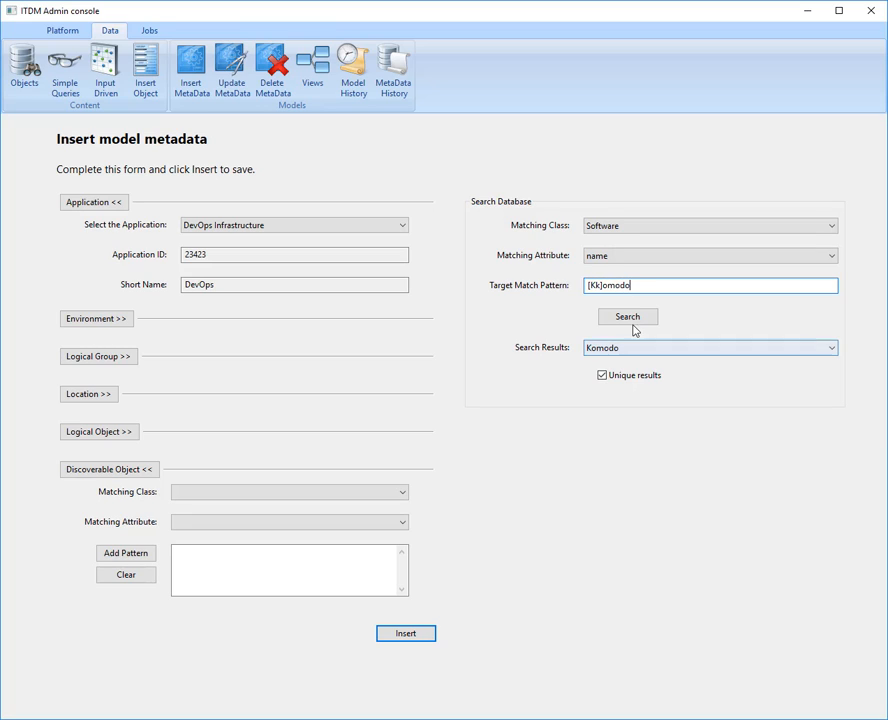
pyautogui.click(630, 378)
pyautogui.click(630, 320)
pyautogui.click(619, 347)
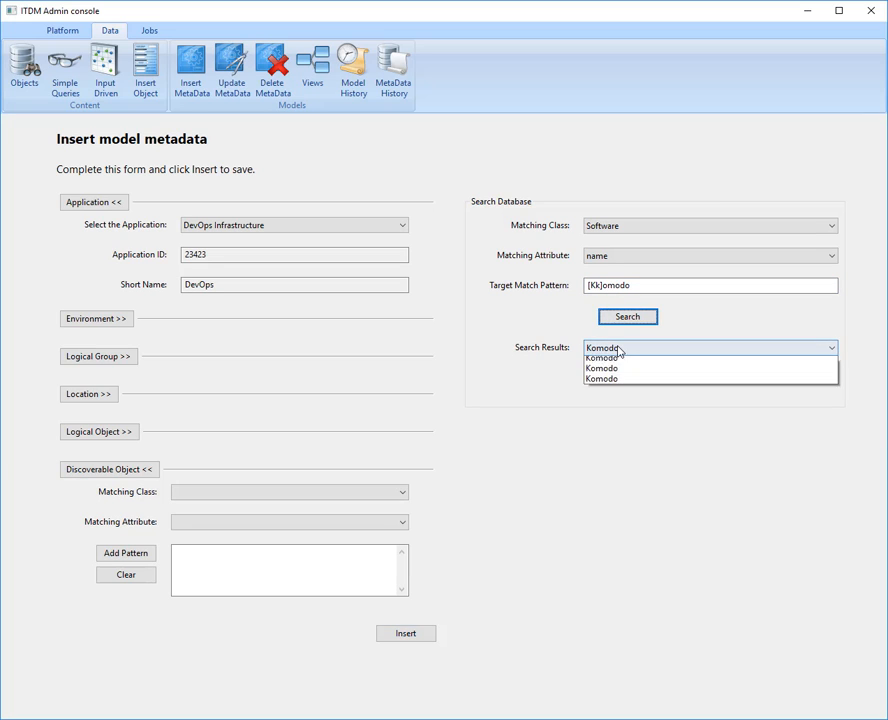
# - Make the Discoverable Object match the Software class by name, and add the copied search pattern [Kk]omodo
pyautogui.click(646, 289)
pyautogui.moveTo(646, 289); pyautogui.dragTo(541, 274)
pyautogui.hotkey('ctrl', 'c')
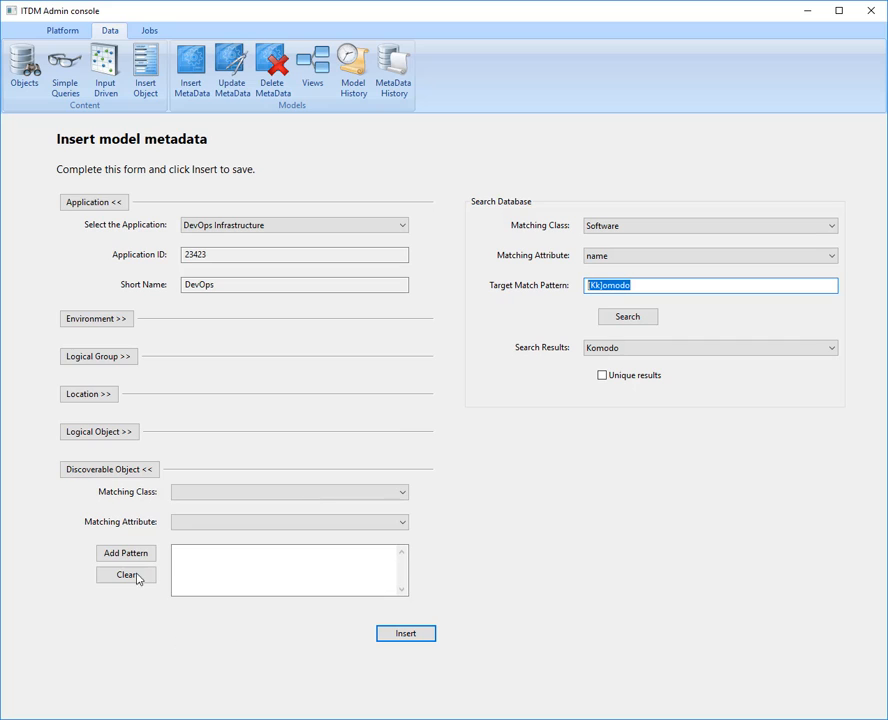
pyautogui.click(198, 494)
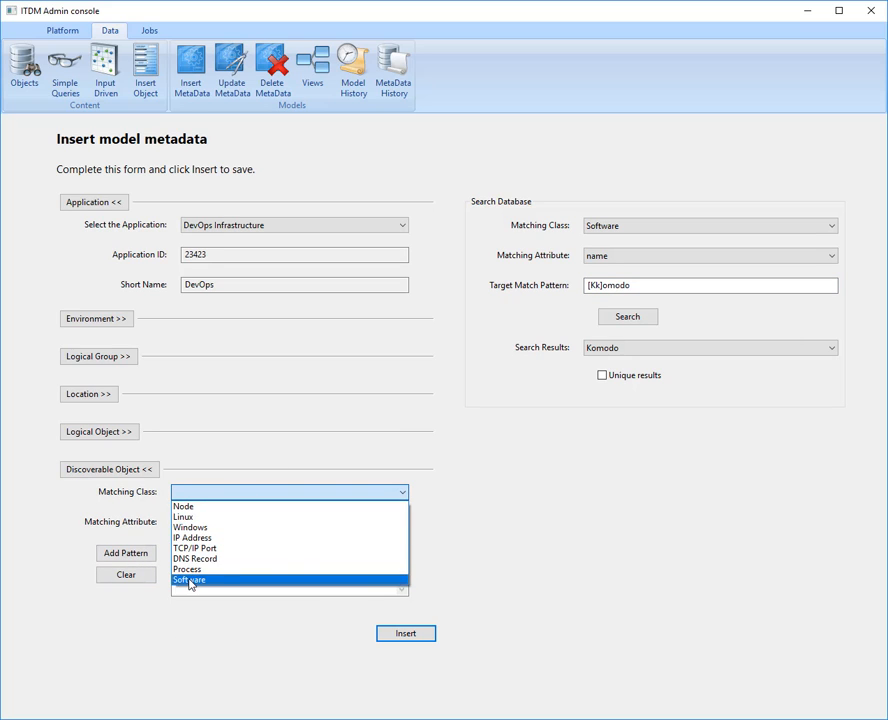
pyautogui.click(190, 580)
pyautogui.click(200, 521)
pyautogui.click(202, 537)
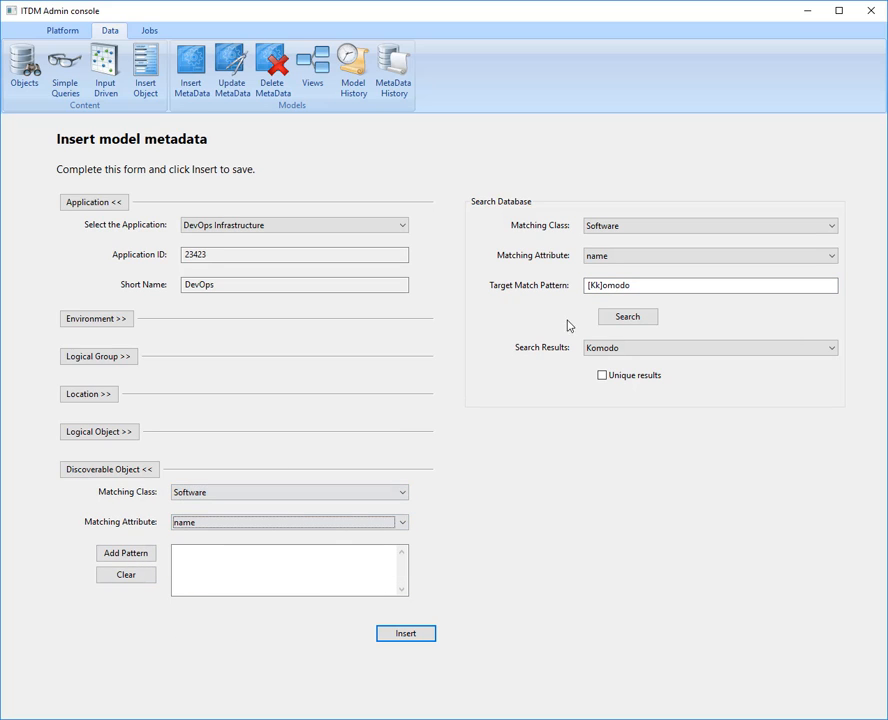
pyautogui.click(145, 555)
pyautogui.hotkey('ctrl', 'v')
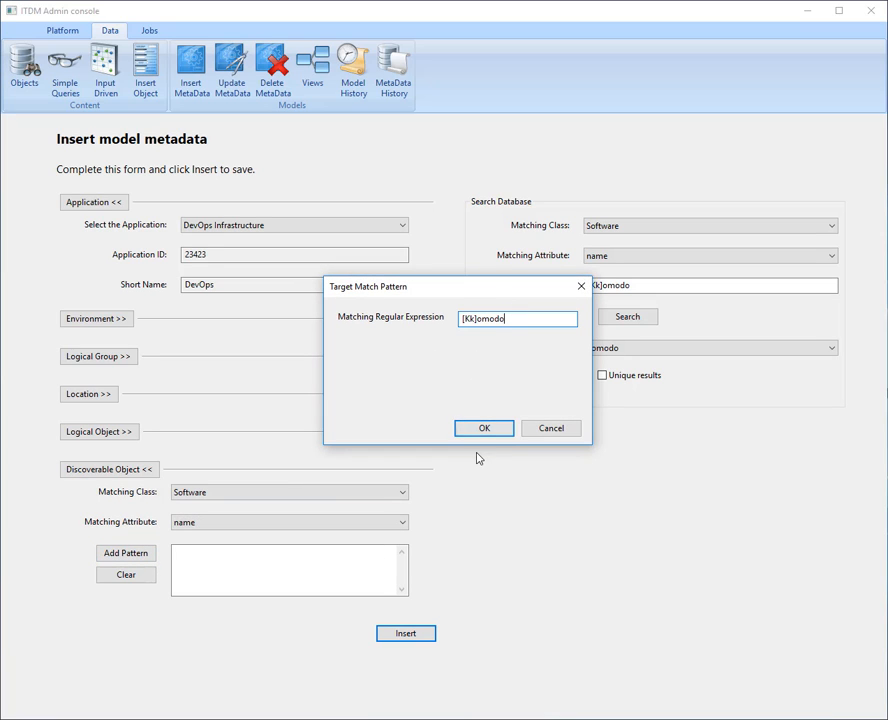
pyautogui.click(484, 429)
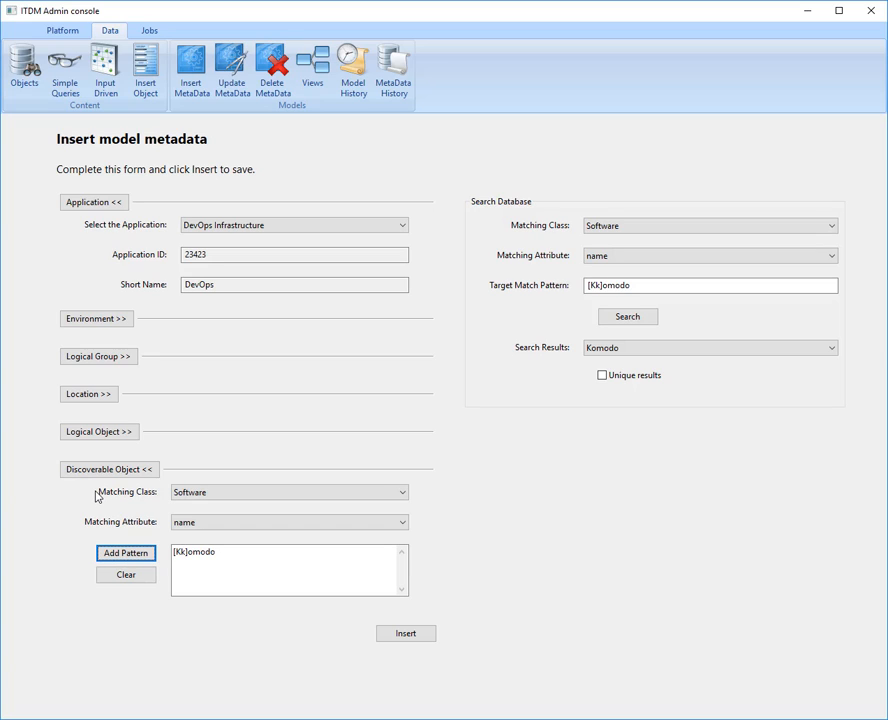
# - Set the Environment section to match the DNS Record class by its name attribute
pyautogui.click(77, 322)
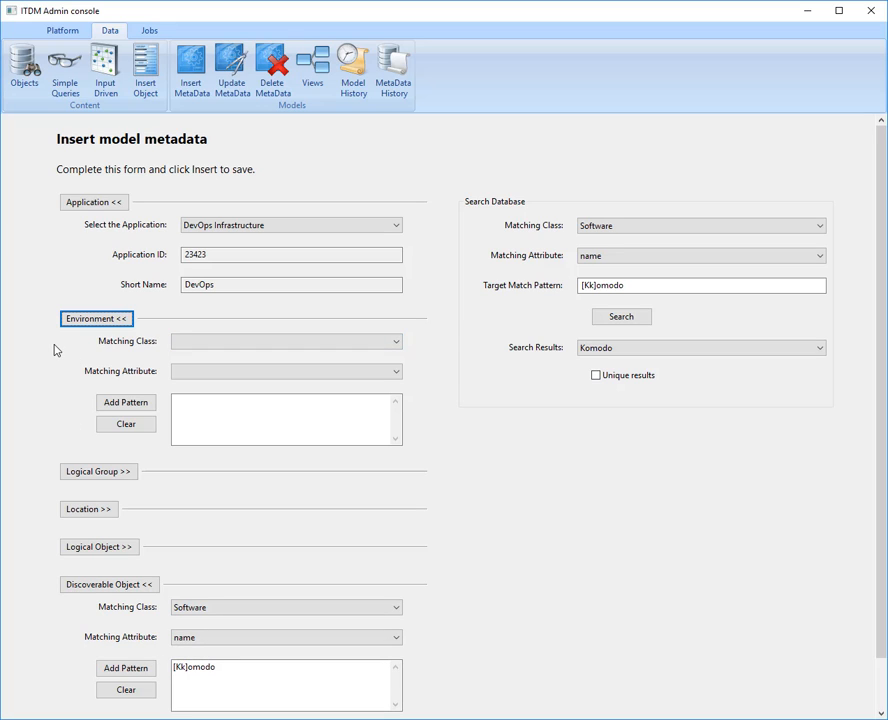
pyautogui.click(267, 342)
pyautogui.click(200, 406)
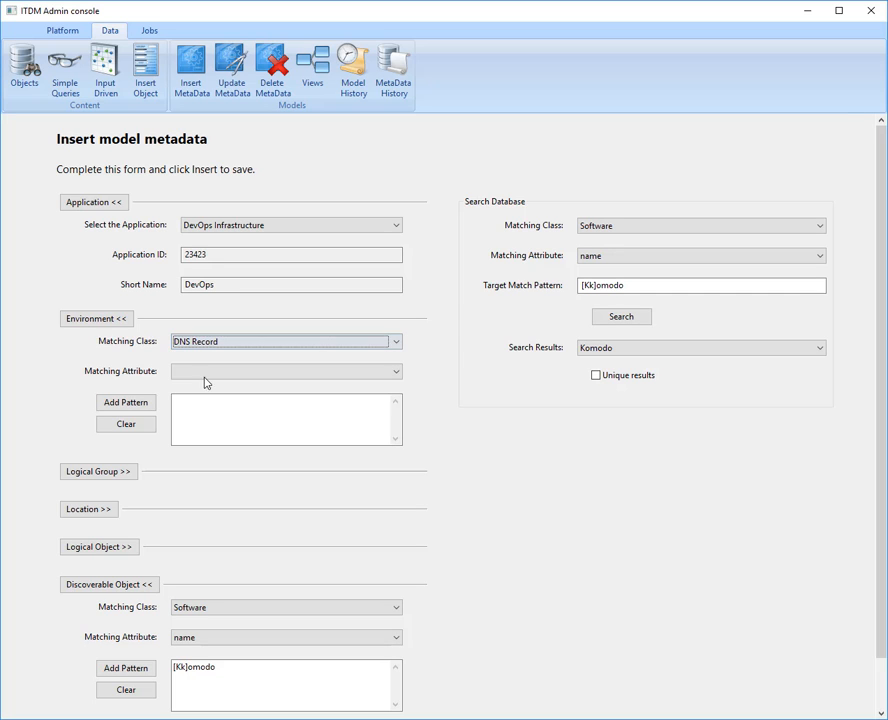
pyautogui.click(206, 376)
pyautogui.click(210, 387)
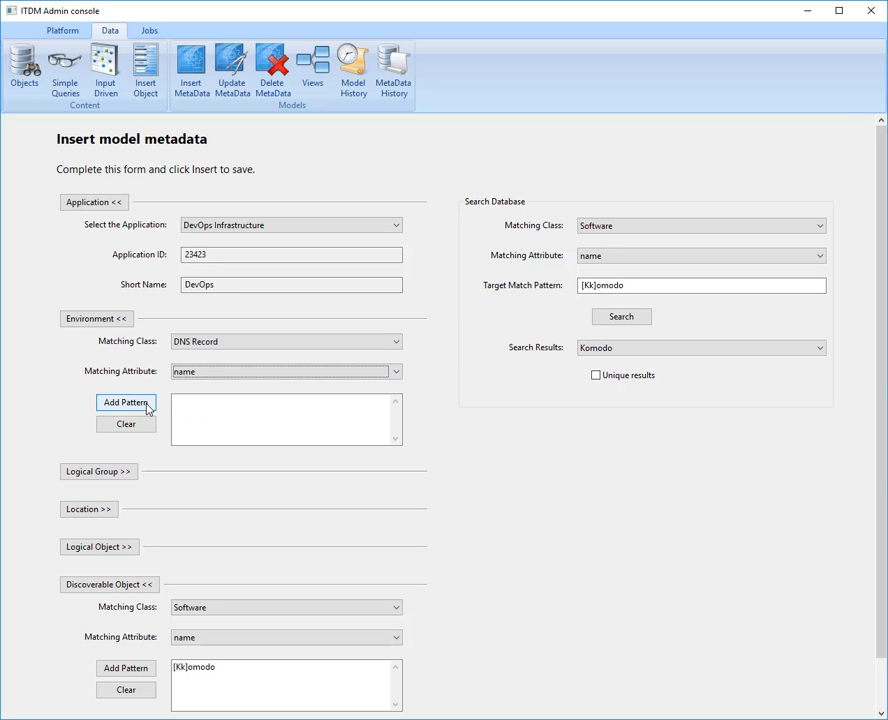
# - Add an environment match pattern named Lab with the regular expression ^(.*(?:lab).*)$, consulting the sample expressions before confirming
pyautogui.click(126, 402)
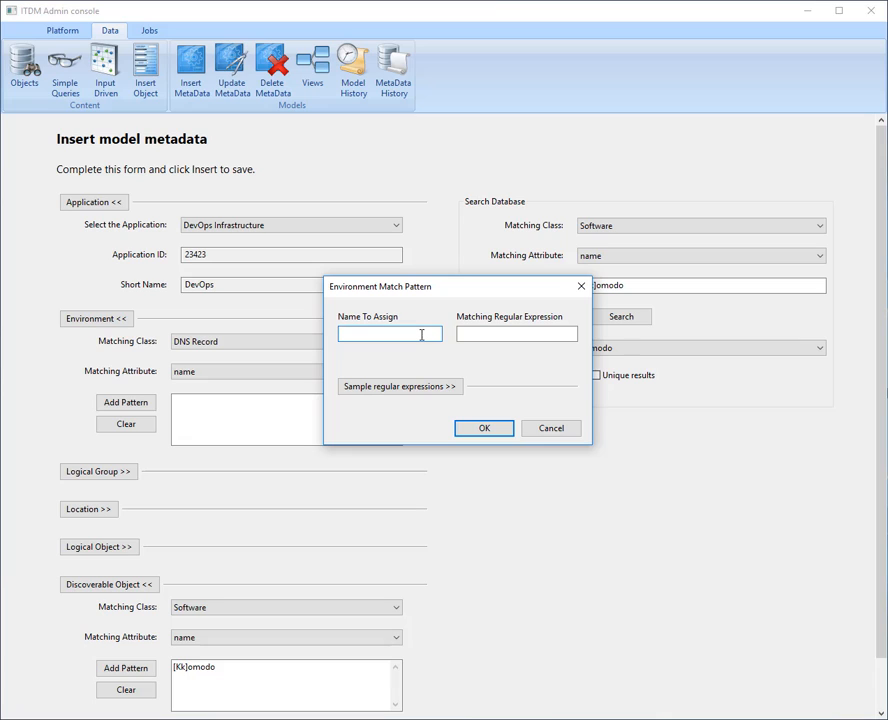
pyautogui.press('Tab')
pyautogui.write('^(.*(?:lab).*)$')
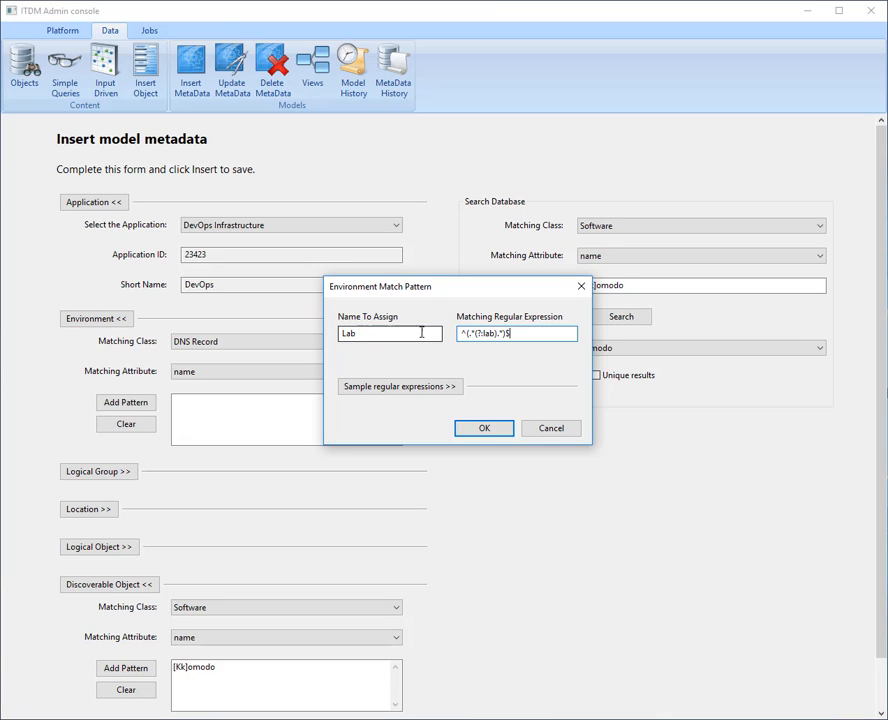
pyautogui.click(418, 386)
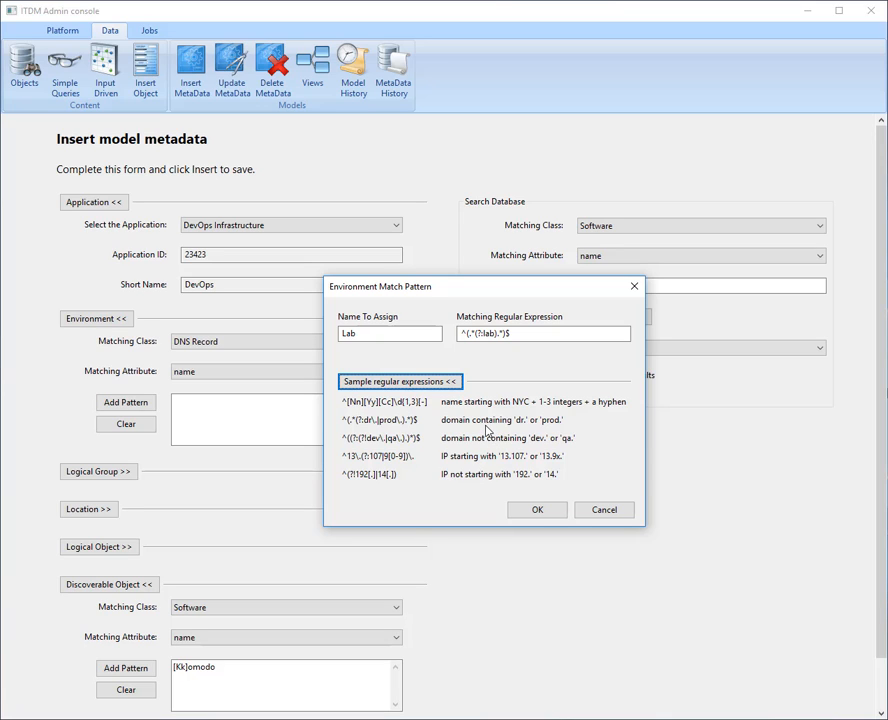
pyautogui.click(452, 383)
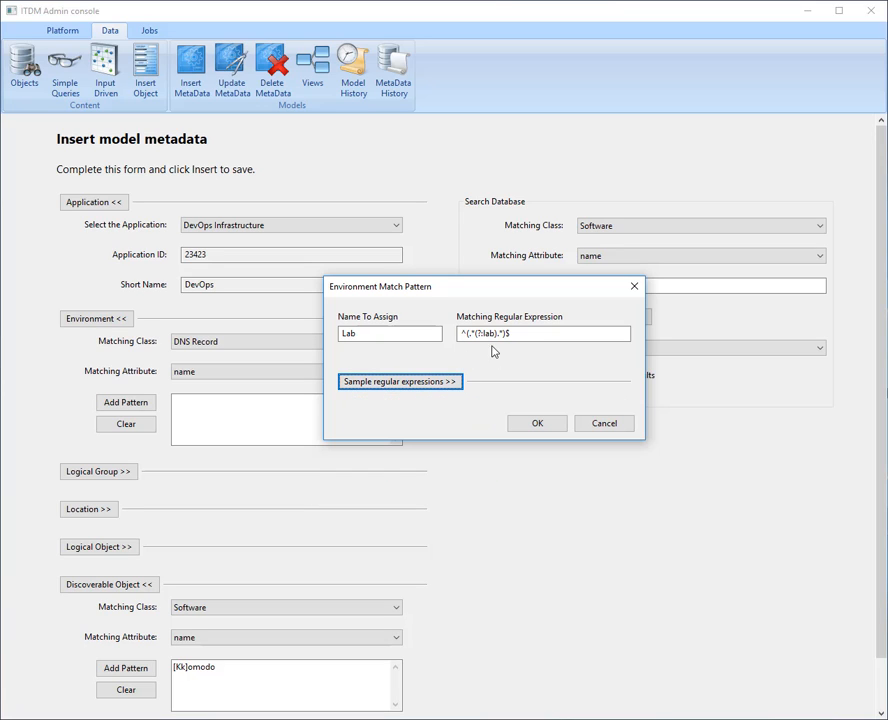
pyautogui.click(537, 423)
# - Search the database for DNS Record names matching ^(.*(?:lab).*)$ and look through the matches
pyautogui.moveTo(632, 284); pyautogui.dragTo(540, 284)
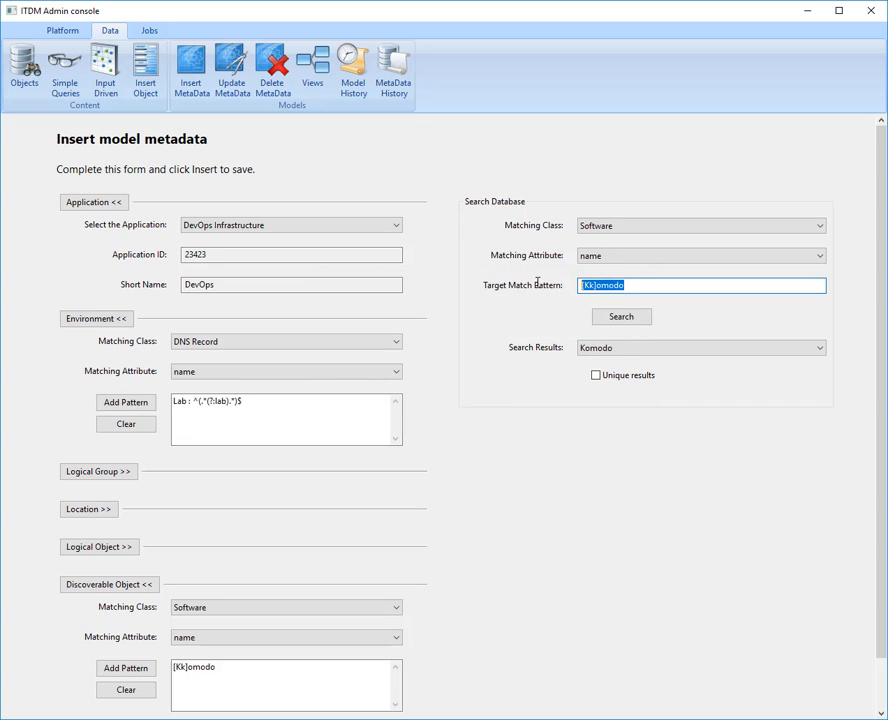
pyautogui.write('^(.*(?:lab).*)$')
pyautogui.click(648, 228)
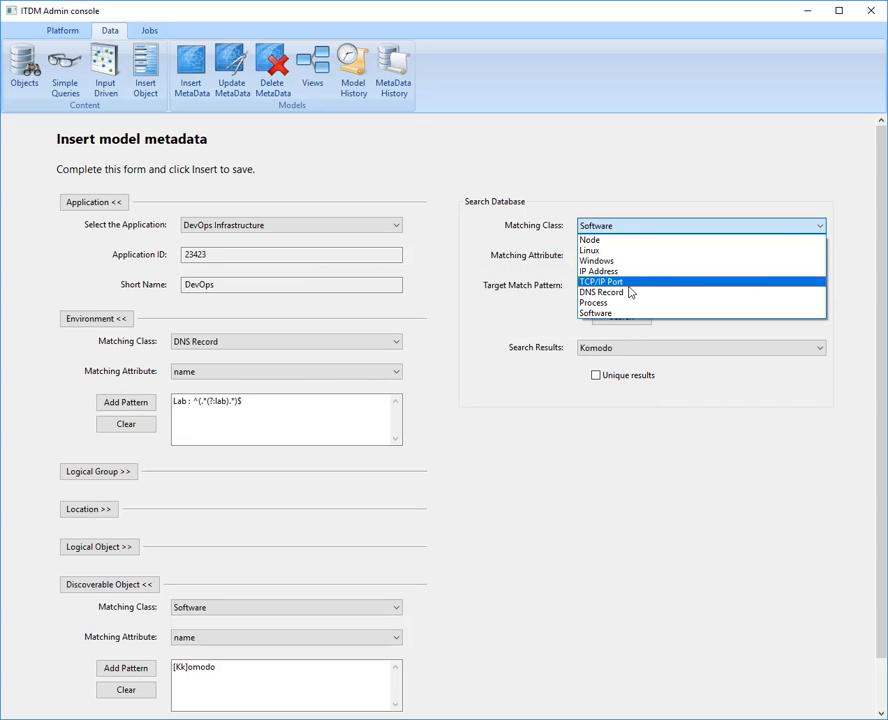
pyautogui.click(612, 293)
pyautogui.click(608, 254)
pyautogui.click(608, 270)
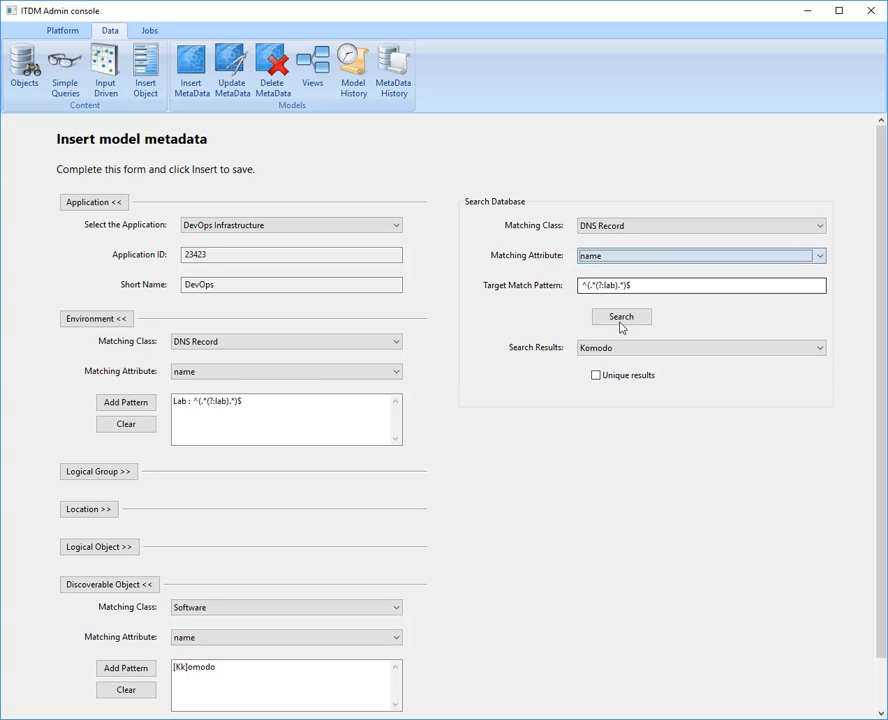
pyautogui.click(621, 318)
pyautogui.click(700, 348)
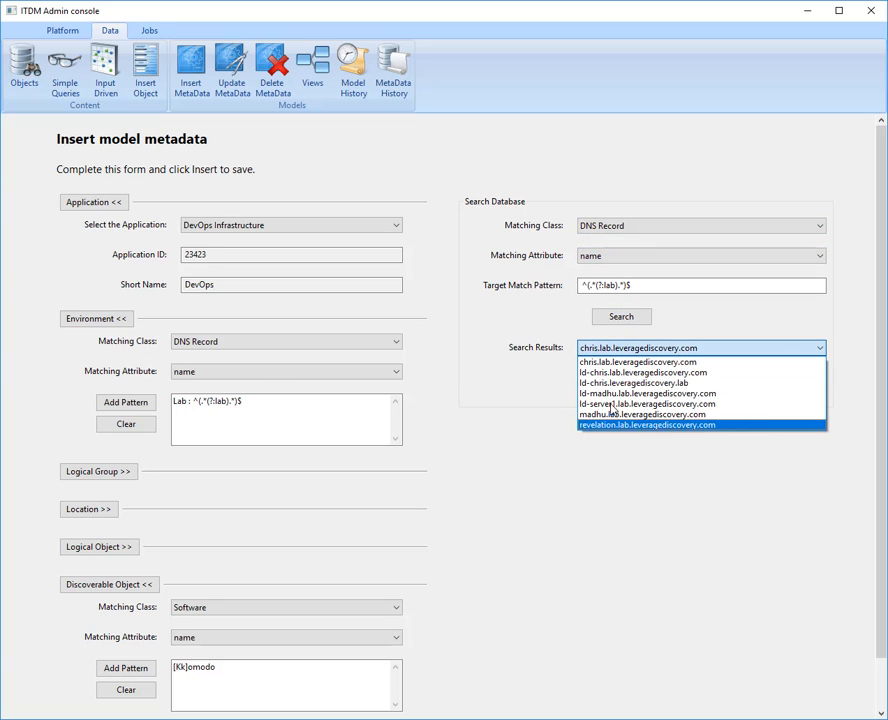
pyautogui.click(528, 400)
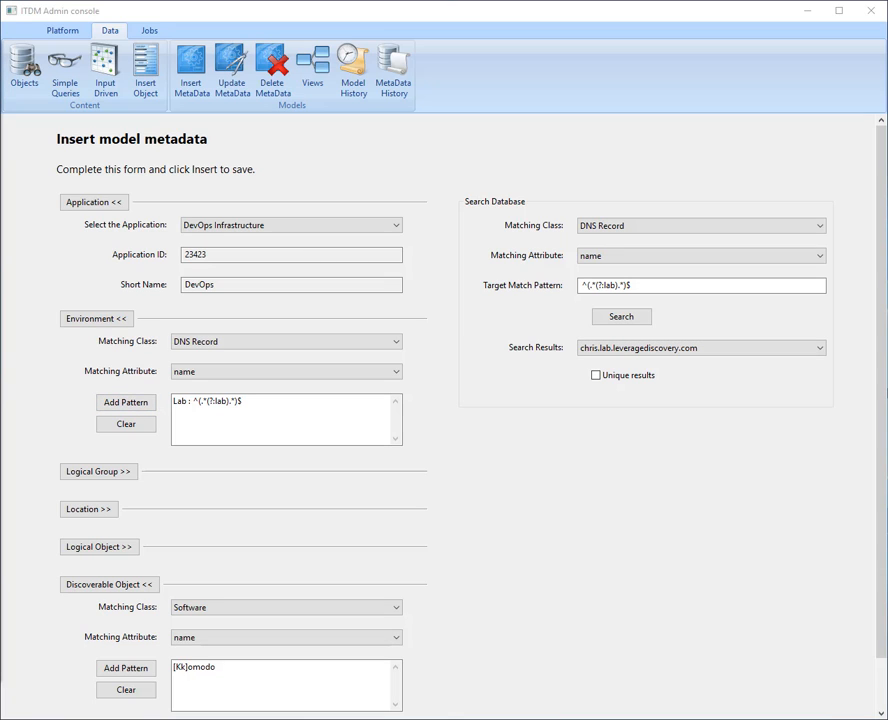
# - Add a second environment match pattern named QA with the regular expression ^((?:(?!lab).)*)$
pyautogui.click(126, 405)
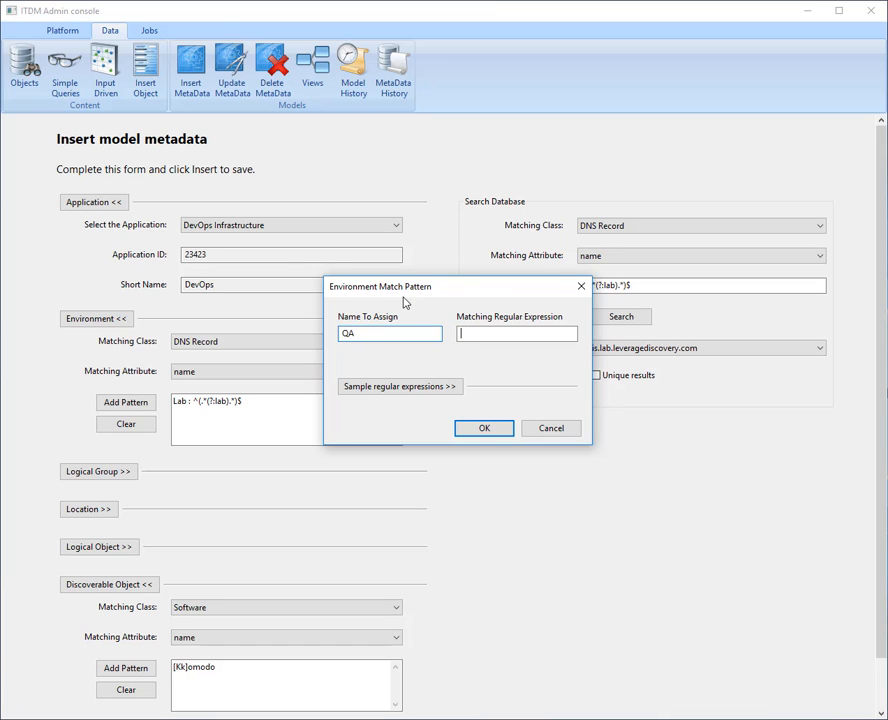
pyautogui.write('^((?:(?!lab).)*)$')
pyautogui.click(496, 433)
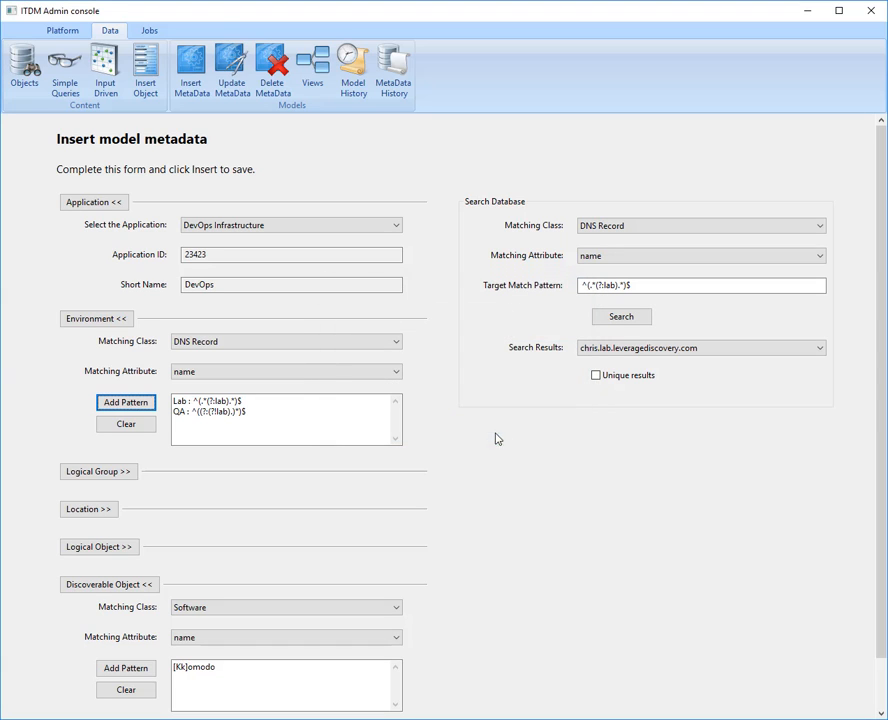
# - Search the DNS Record names for the pattern ^((?:(?!lab).)*)$ and review the listed matches
pyautogui.moveTo(690, 286); pyautogui.dragTo(484, 289)
pyautogui.write('^((?:(?!lab).)*)$')
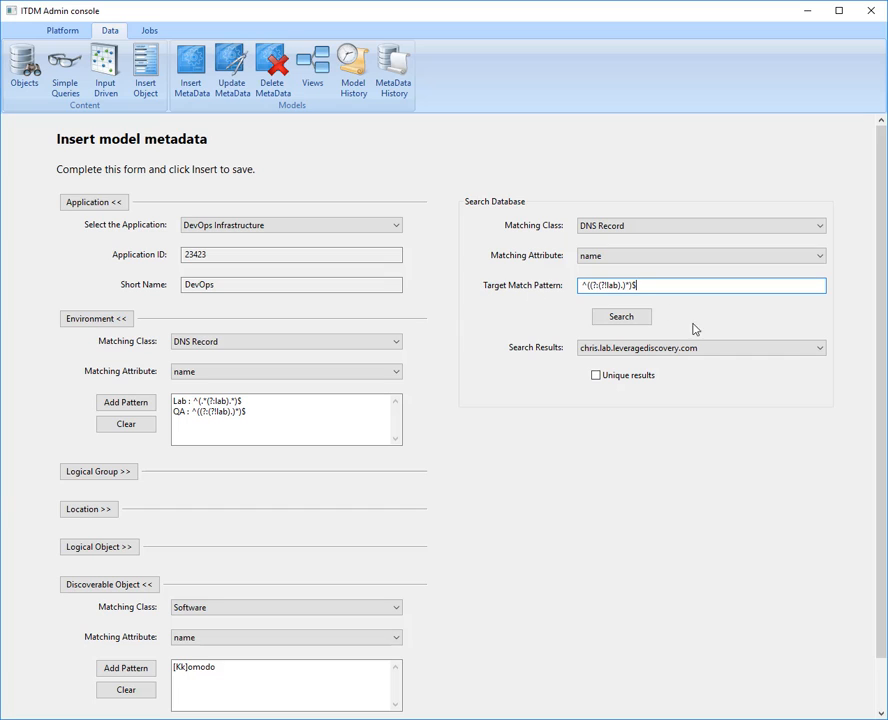
pyautogui.click(630, 317)
pyautogui.click(634, 347)
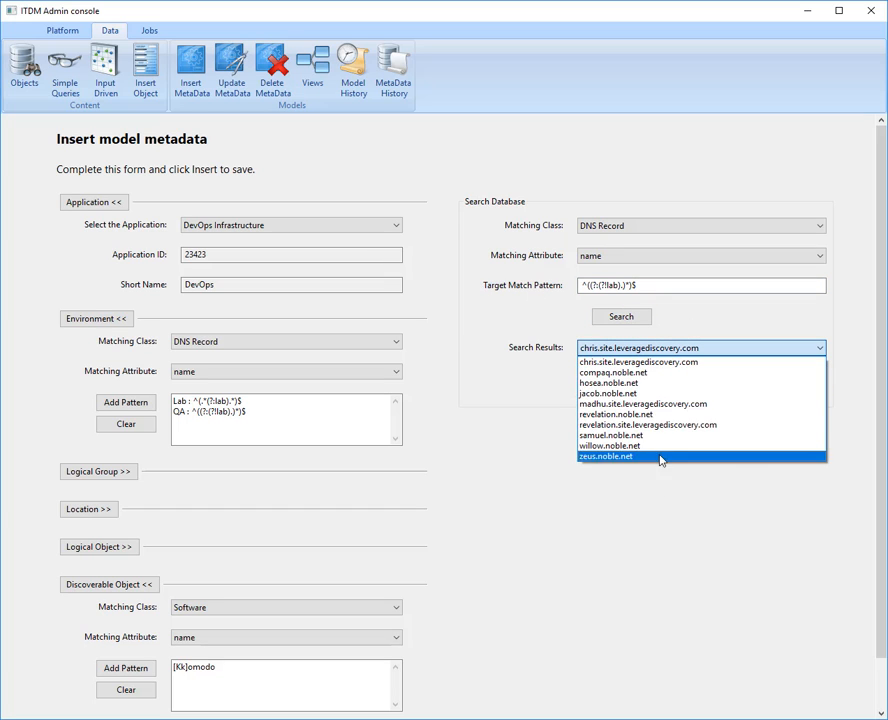
pyautogui.click(525, 439)
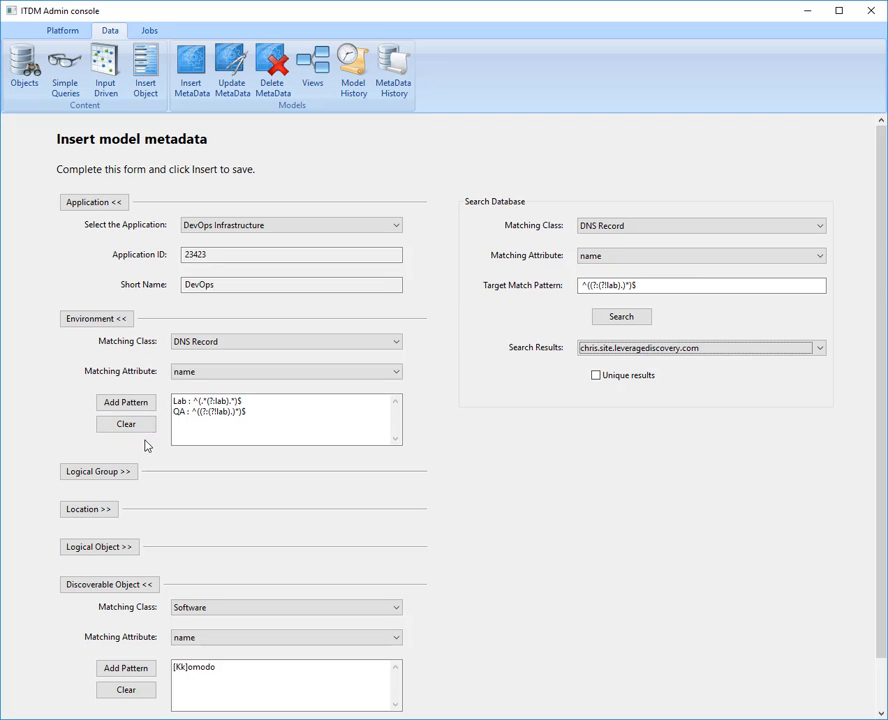
# - Collapse the Environment section, name the logical group IDE, and name the logical object Komodo
pyautogui.click(111, 319)
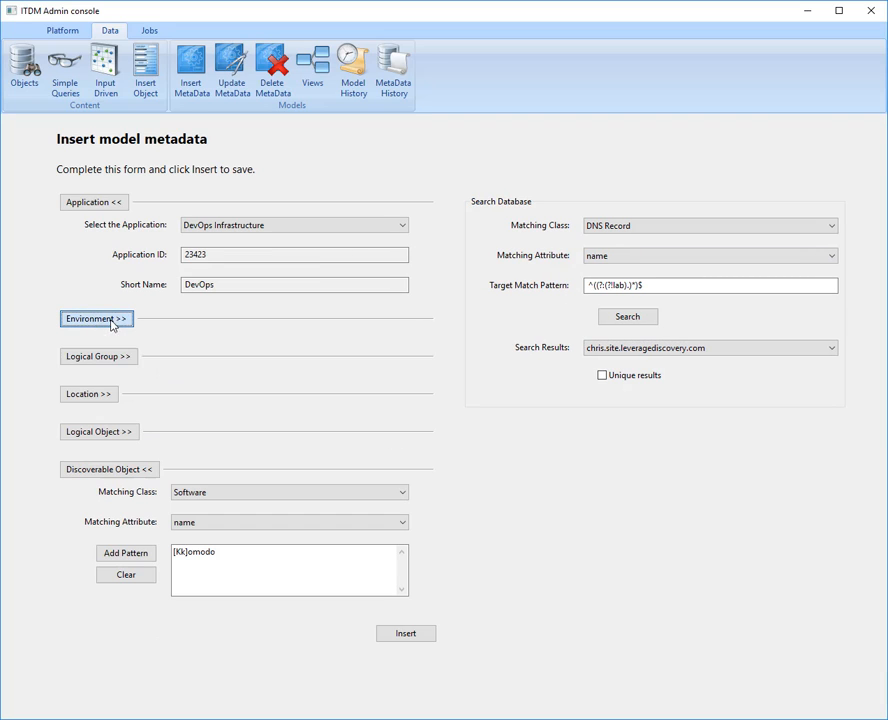
pyautogui.click(100, 358)
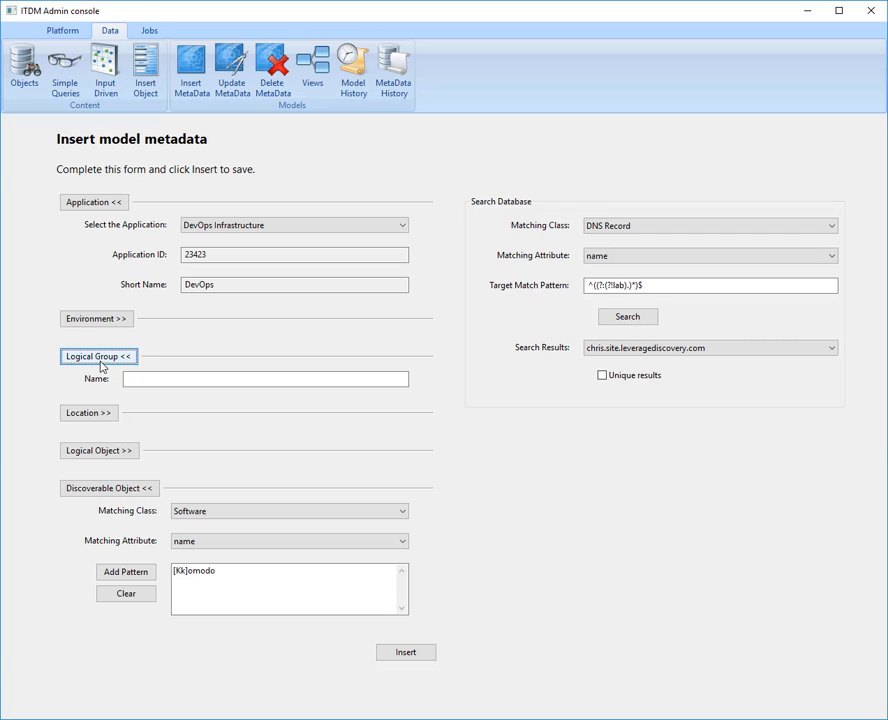
pyautogui.click(138, 378)
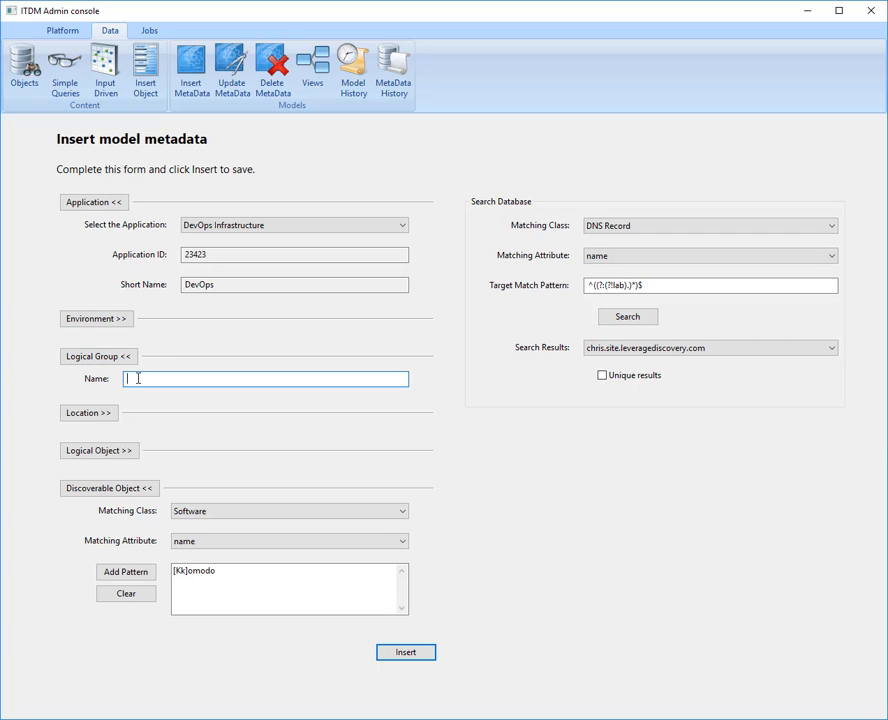
pyautogui.write('Kom')
pyautogui.doubleClick(138, 378)
pyautogui.write('IDE')
pyautogui.click(98, 450)
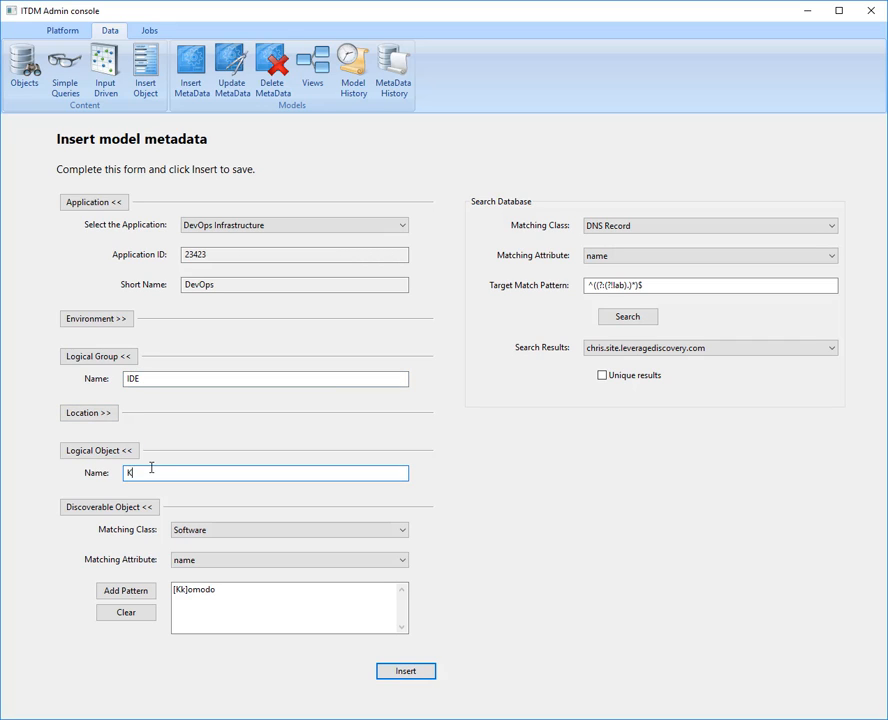
# - Set the Location section to match the IP Address class by its address attribute
pyautogui.click(111, 417)
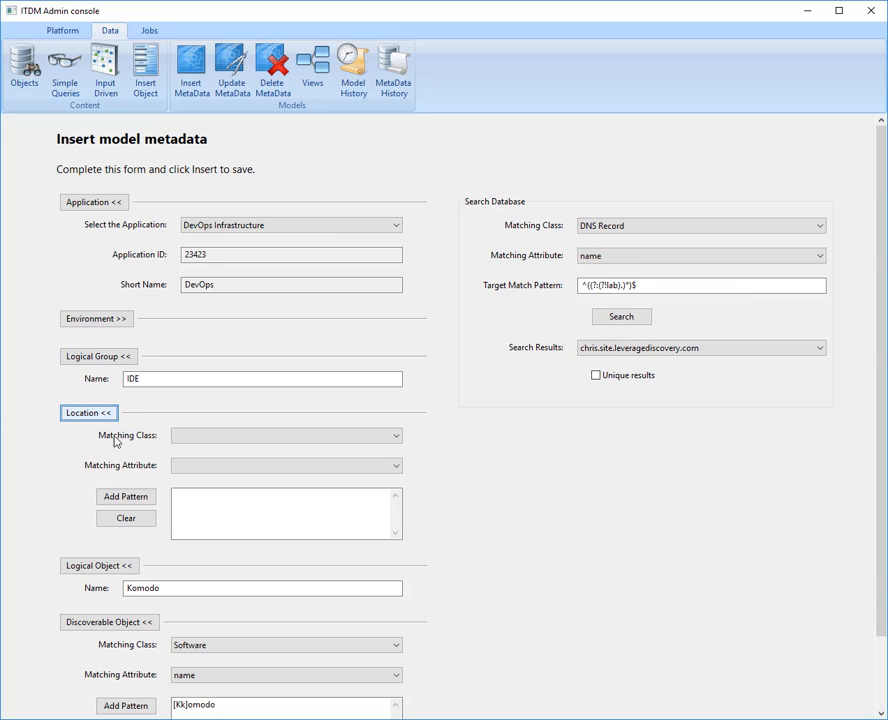
pyautogui.click(228, 443)
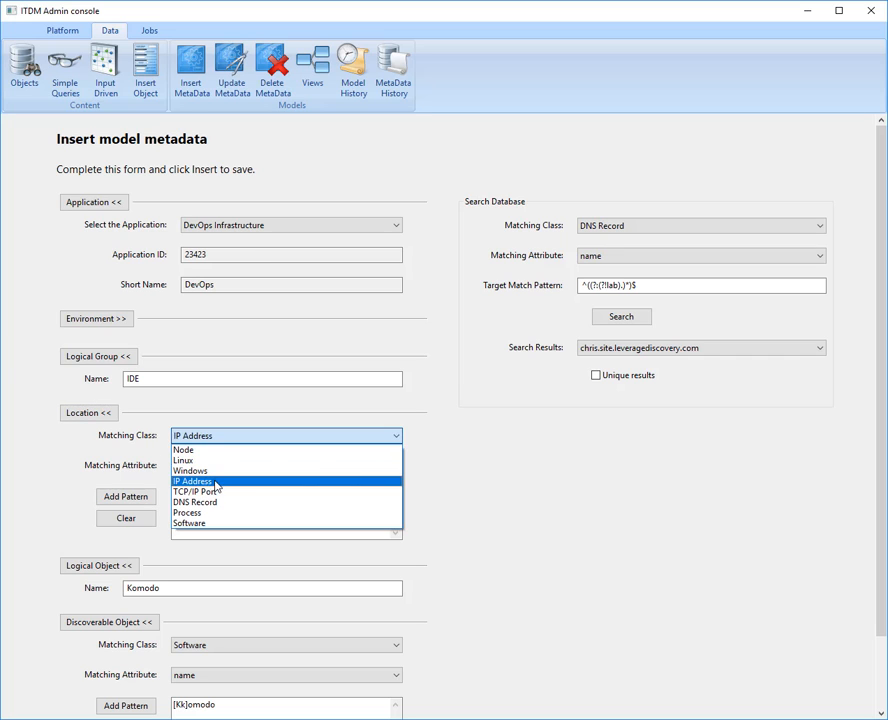
pyautogui.click(216, 481)
pyautogui.click(124, 318)
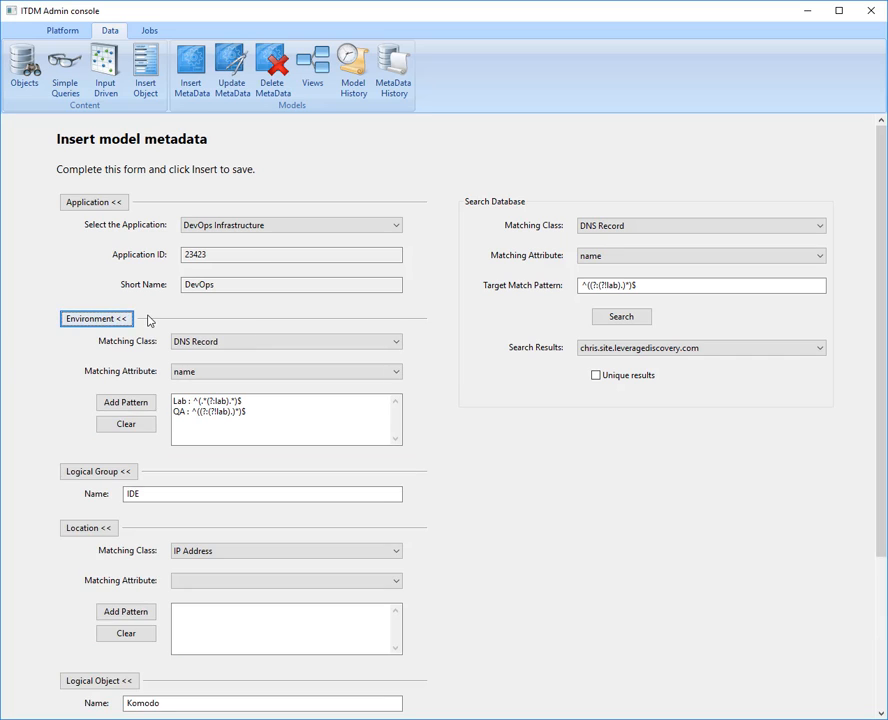
pyautogui.click(125, 320)
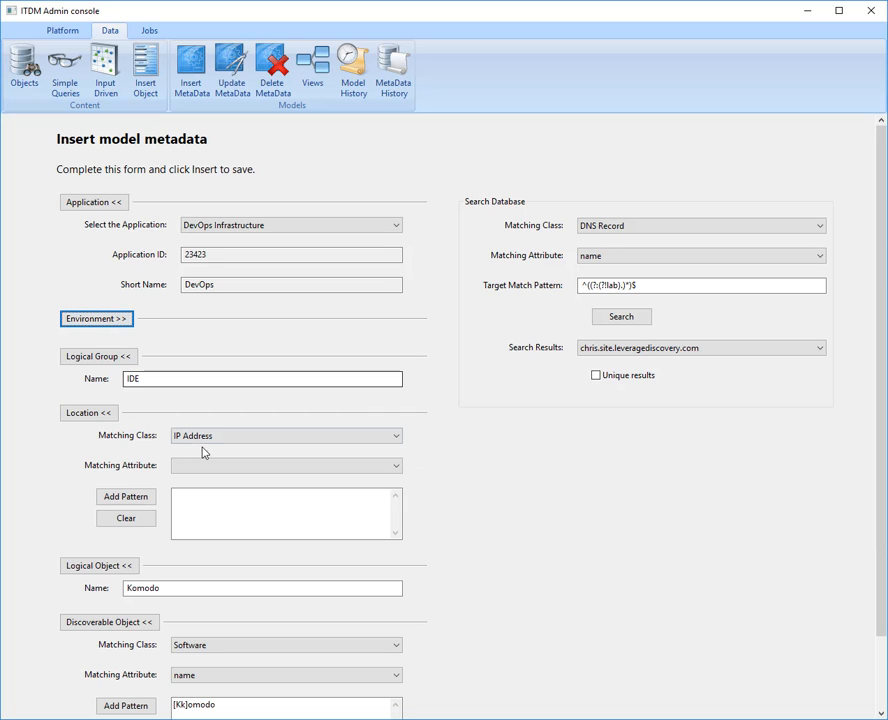
pyautogui.click(210, 466)
pyautogui.click(221, 481)
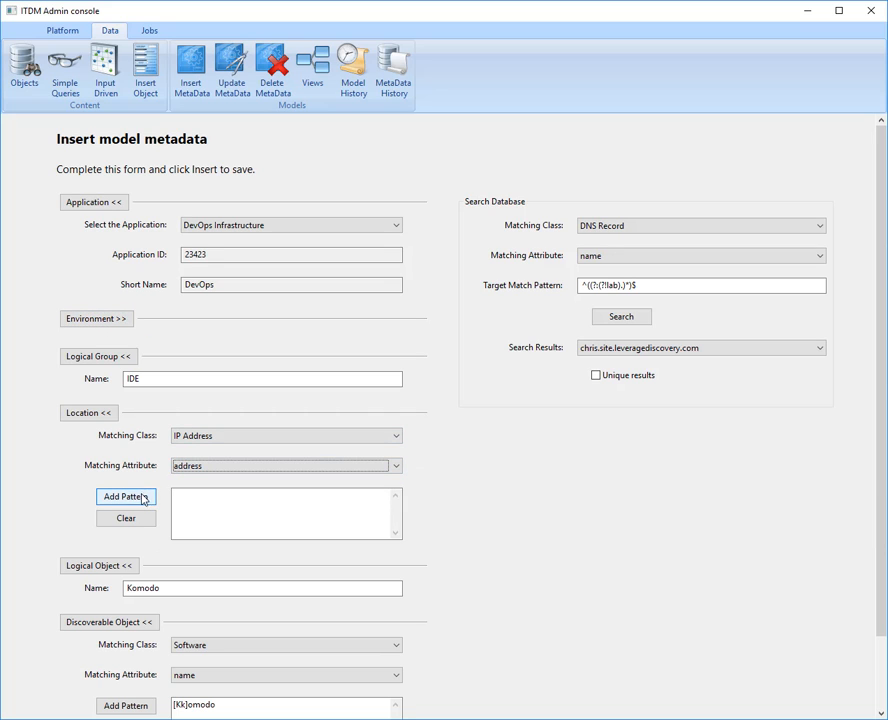
# - Add a location match pattern named Quincy with the regular expression ^192[.] and copy that expression
pyautogui.click(143, 498)
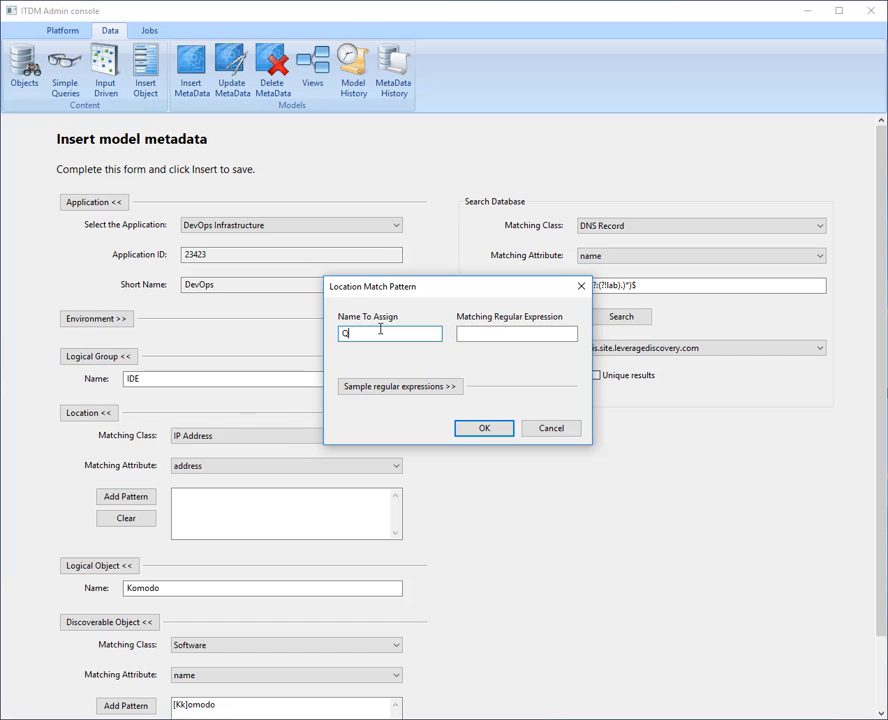
pyautogui.press('Tab')
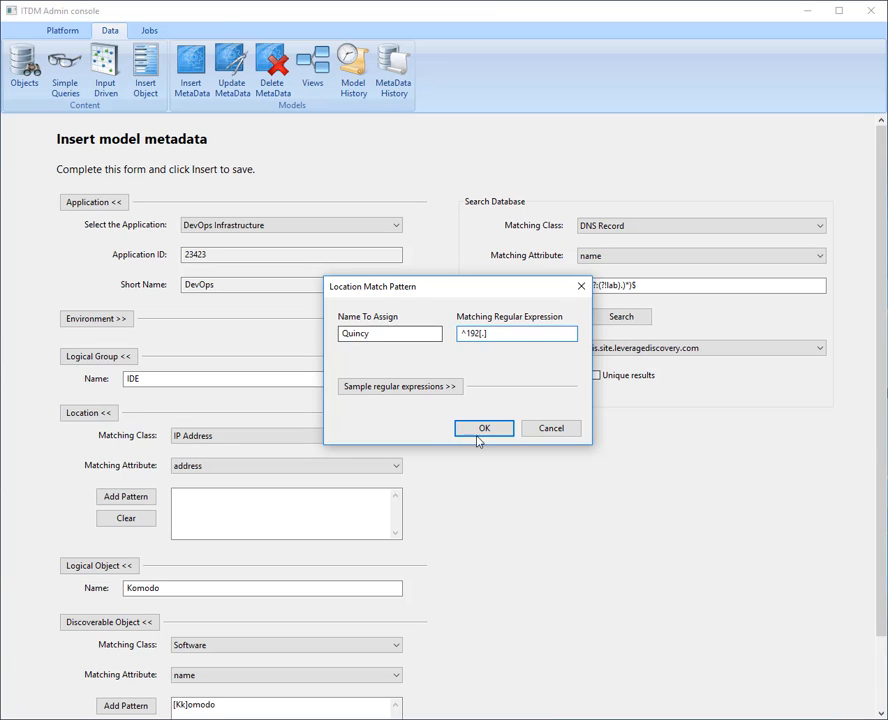
pyautogui.moveTo(529, 337); pyautogui.dragTo(380, 325)
pyautogui.hotkey('ctrl', 'c')
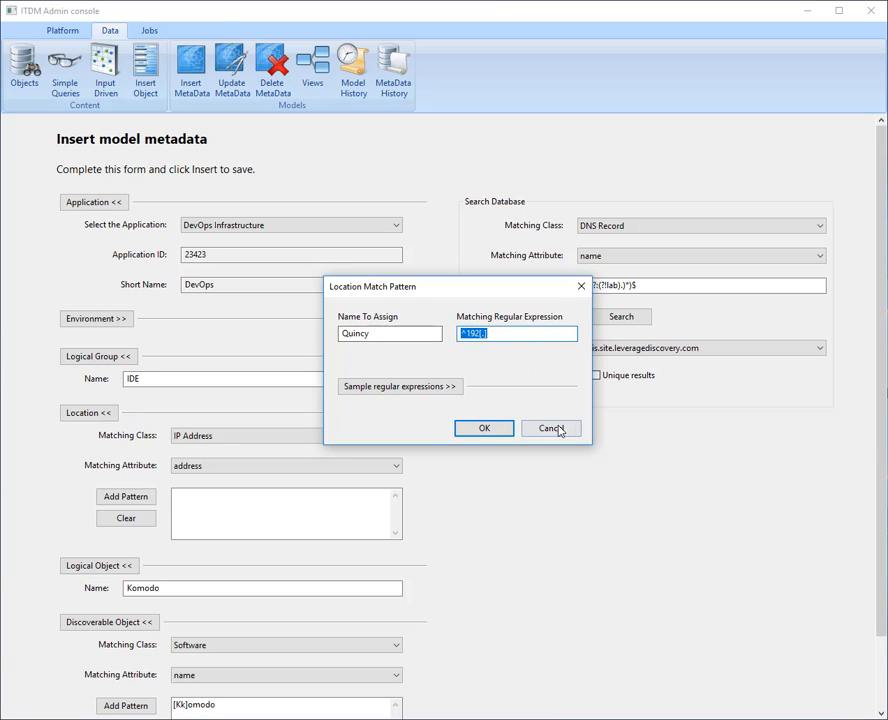
pyautogui.click(484, 428)
# - Search the database for IP Address objects whose address matches ^192[.] and list the matches
pyautogui.moveTo(642, 289); pyautogui.dragTo(541, 268)
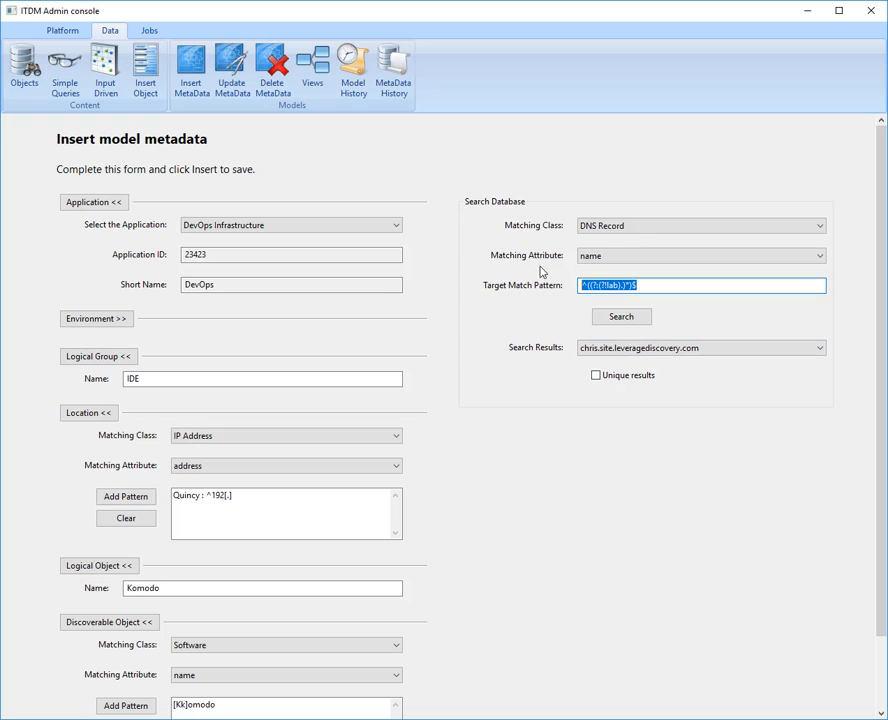
pyautogui.hotkey('ctrl', 'v')
pyautogui.click(636, 228)
pyautogui.click(619, 252)
pyautogui.click(619, 252)
pyautogui.click(619, 247)
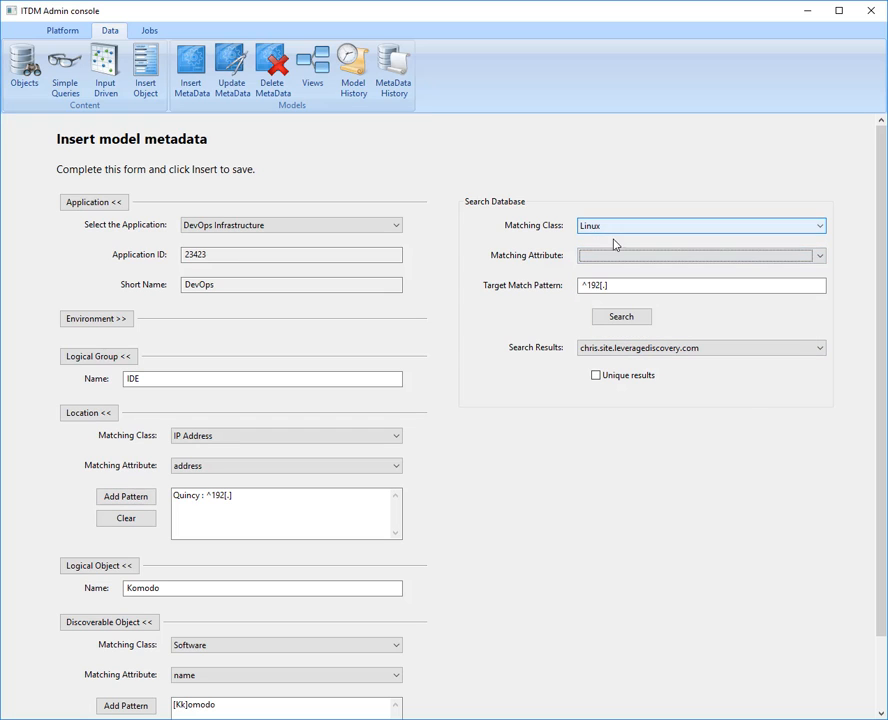
pyautogui.click(620, 228)
pyautogui.click(604, 274)
pyautogui.click(601, 256)
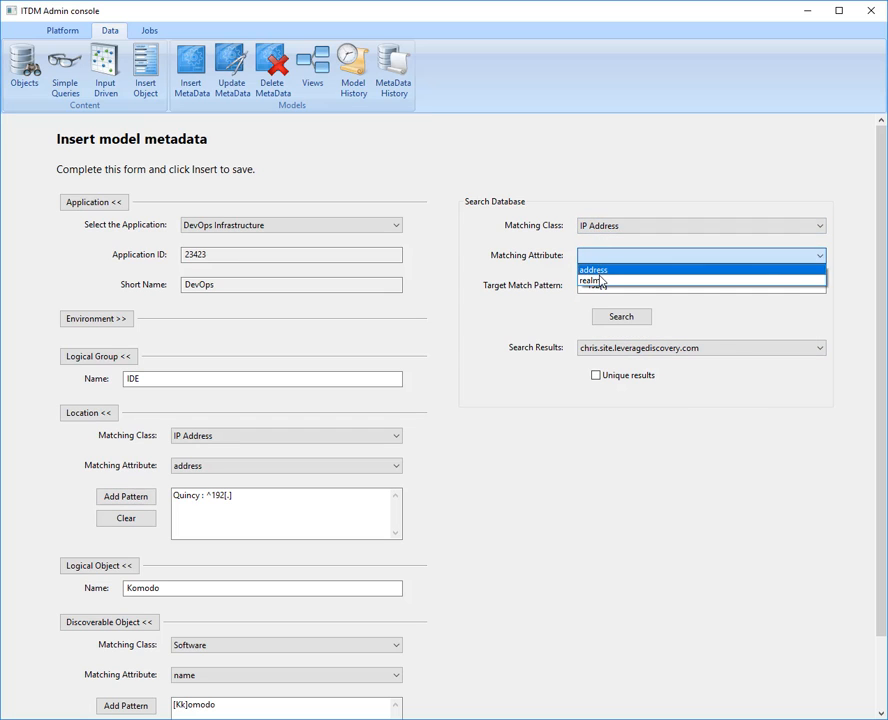
pyautogui.click(602, 272)
pyautogui.click(622, 318)
pyautogui.click(624, 348)
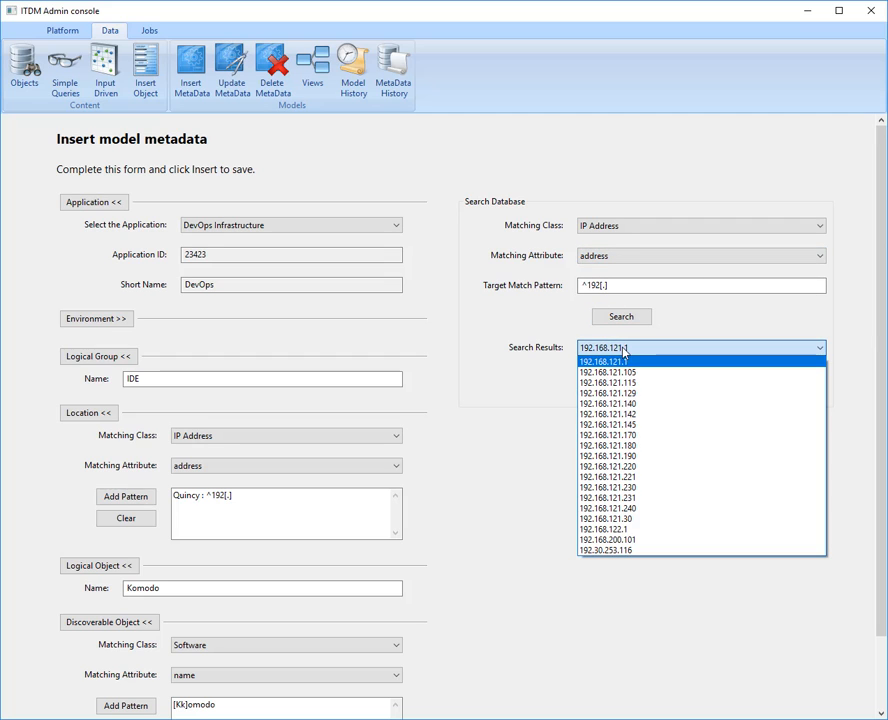
pyautogui.click(624, 361)
# - Add a second location match pattern named Chicago with the regular expression ^74[.]
pyautogui.click(128, 500)
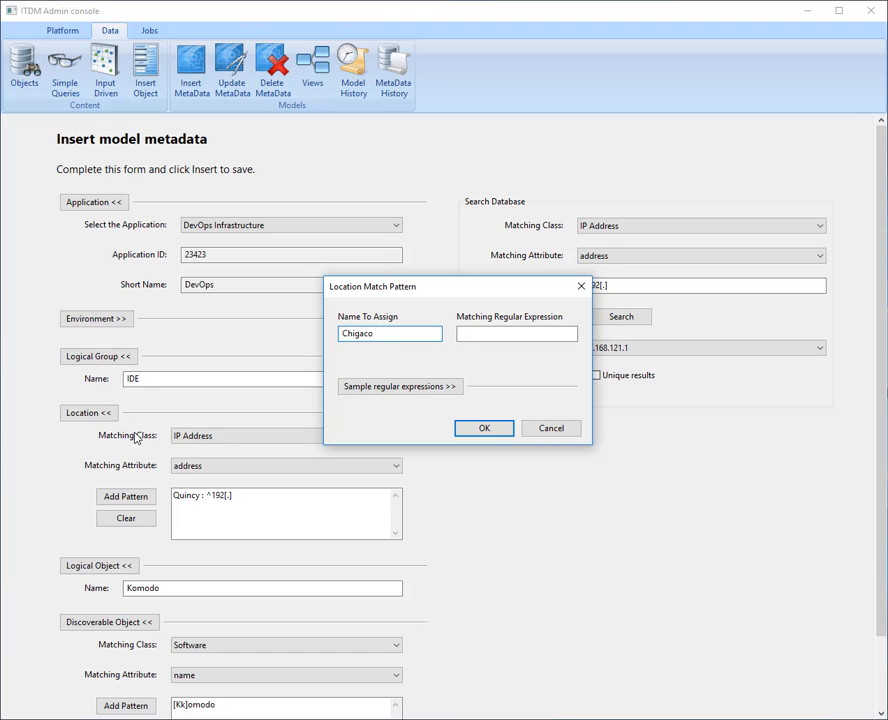
pyautogui.hotkey('ctrl', 'a')
pyautogui.write('Ch')
pyautogui.click(476, 333)
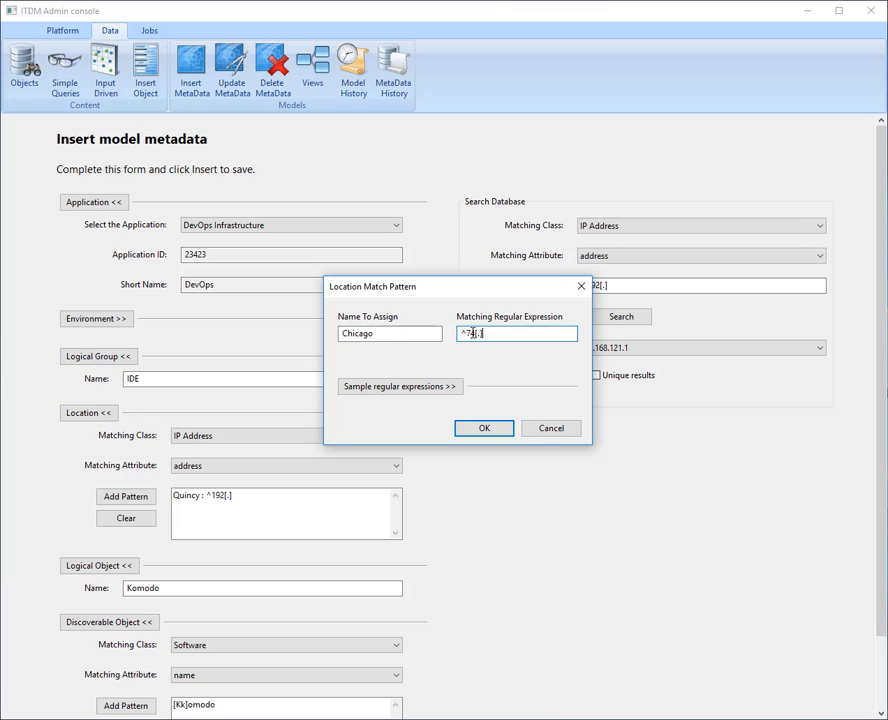
pyautogui.click(496, 432)
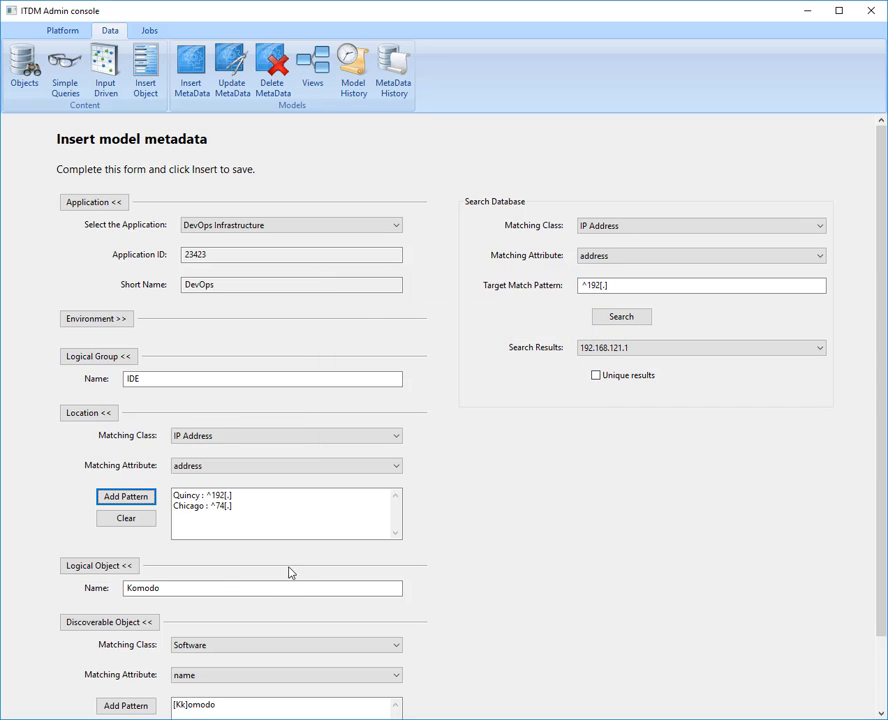
# - Collapse the Location section and insert the Komodo model metadata
pyautogui.scroll(-2, 229, 595)
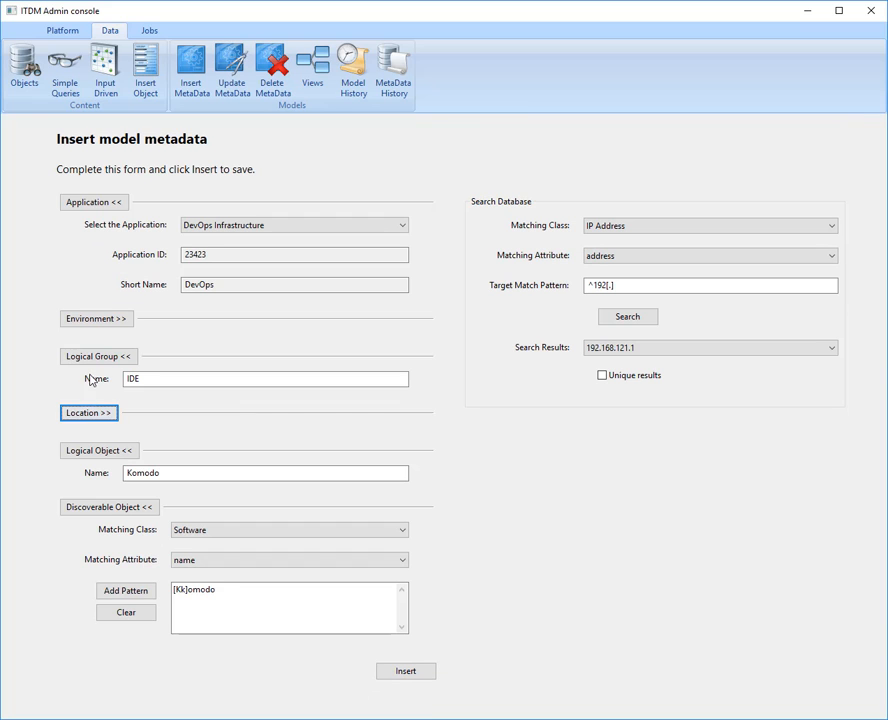
pyautogui.click(406, 672)
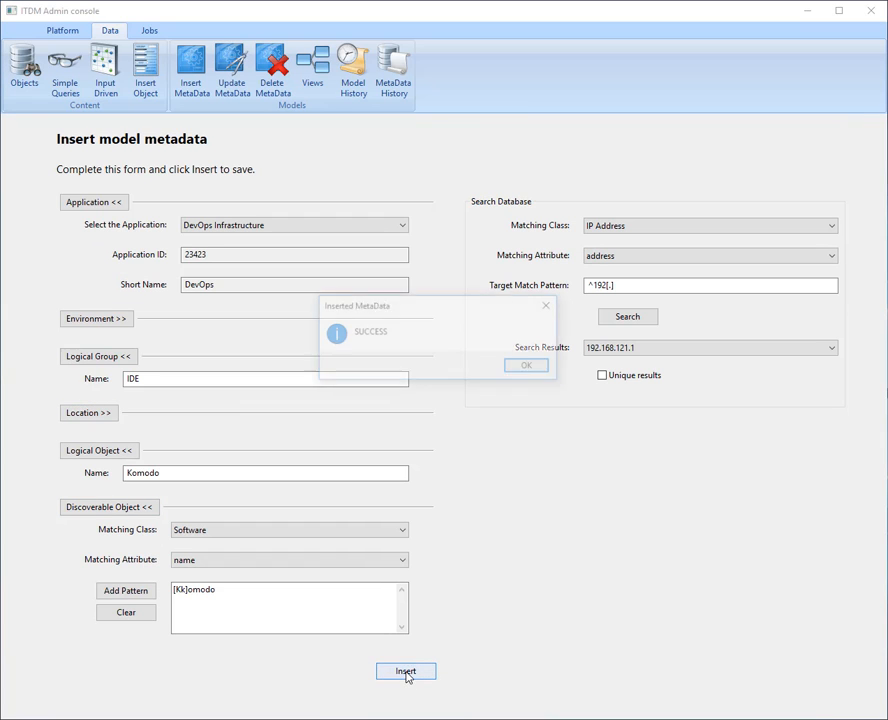
pyautogui.click(545, 370)
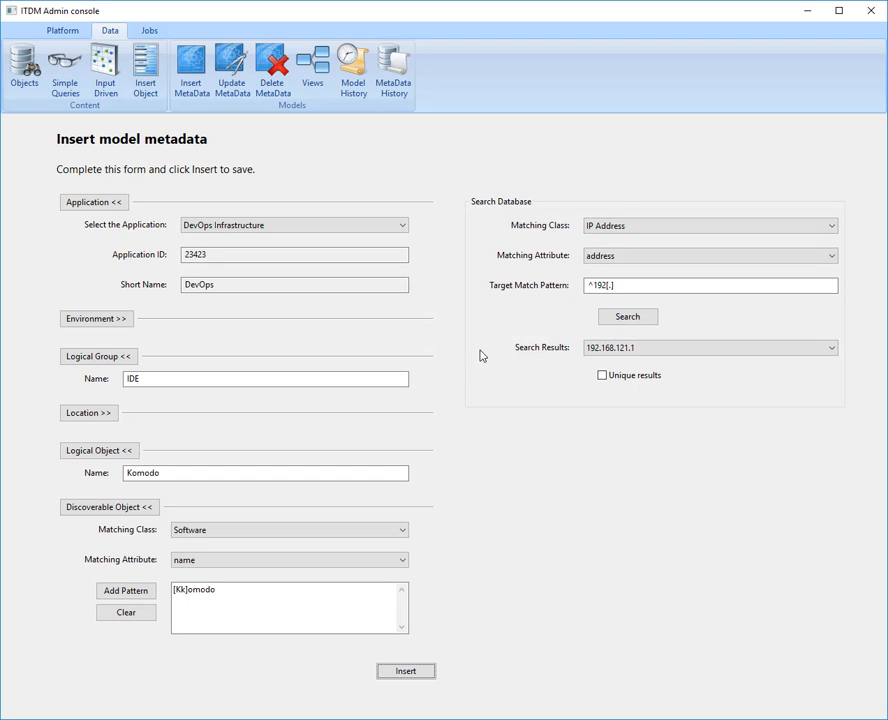
# - Search the database for Software objects with any name using the pattern .* and browse the resulting list
pyautogui.click(642, 226)
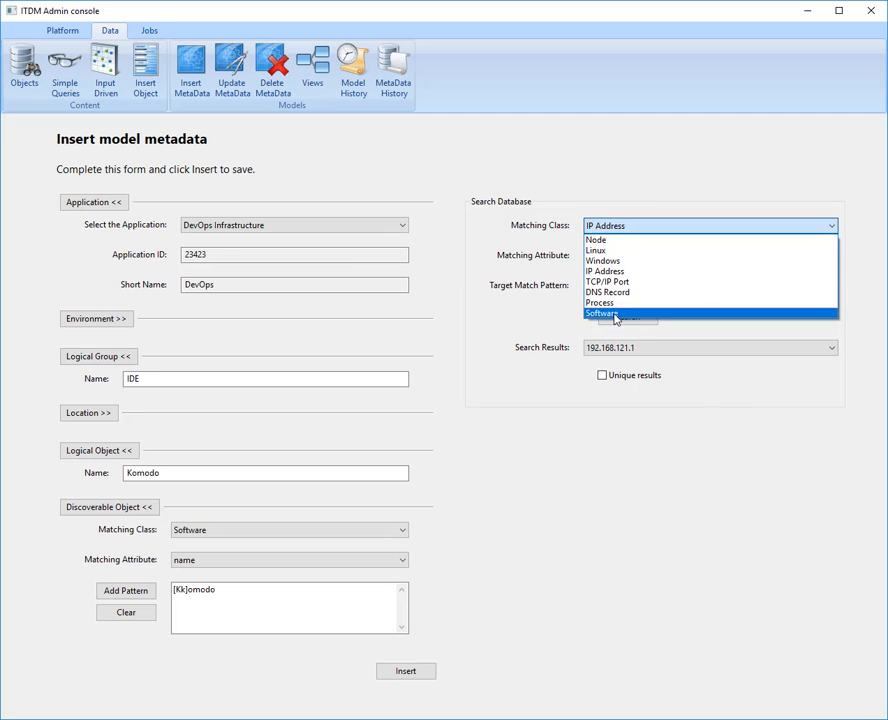
pyautogui.click(603, 313)
pyautogui.click(627, 285)
pyautogui.hotkey('ctrl', 'a')
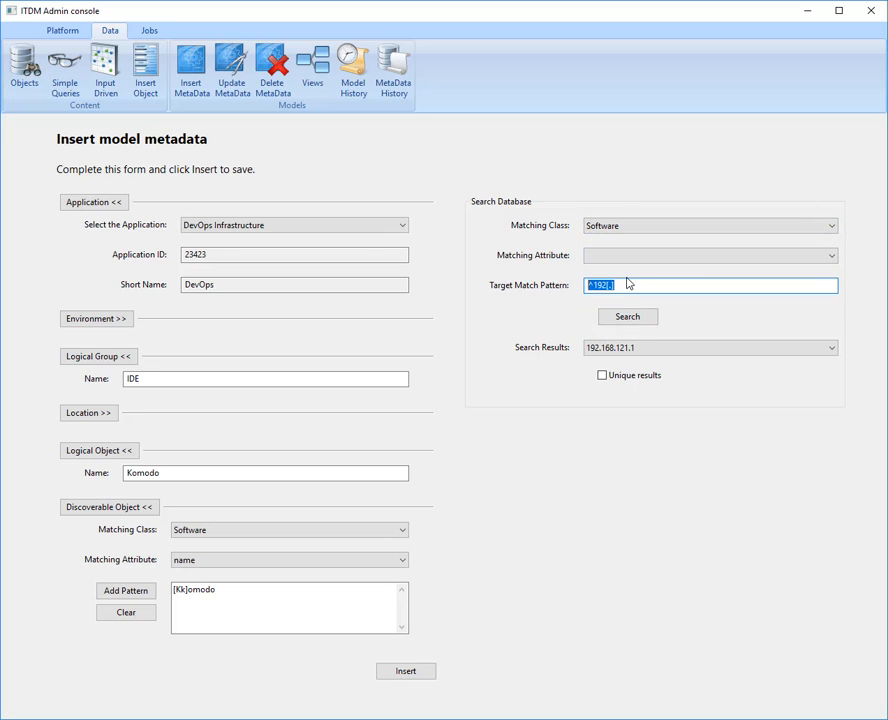
pyautogui.write('.*')
pyautogui.click(614, 255)
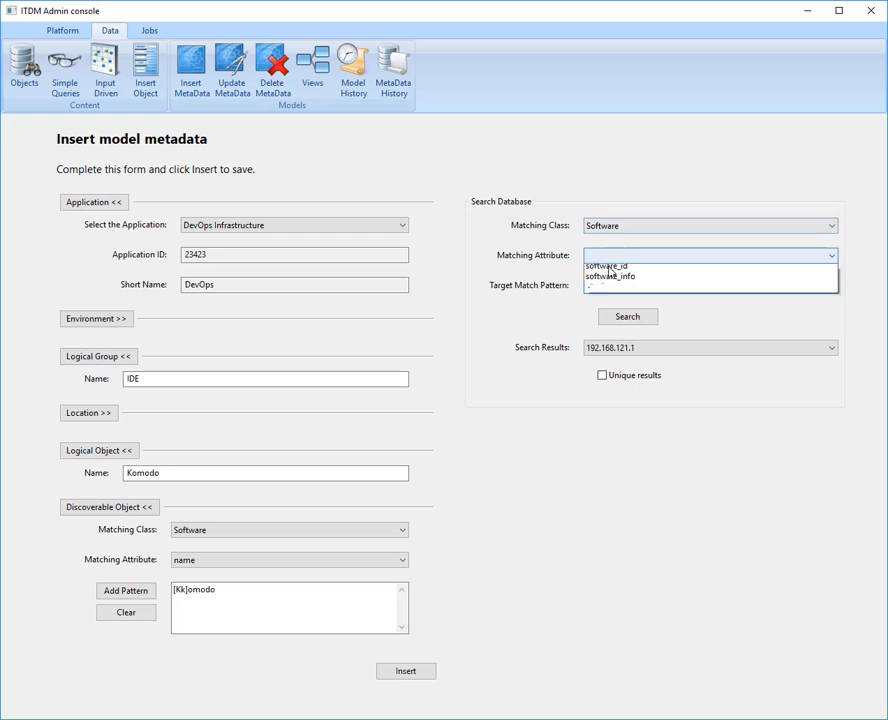
pyautogui.click(605, 264)
pyautogui.click(626, 317)
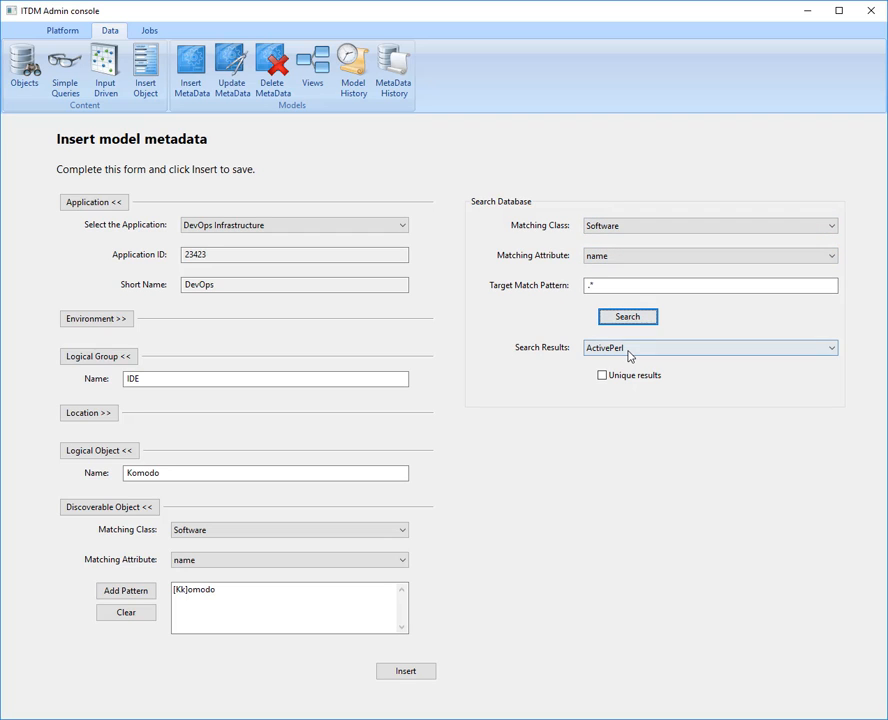
pyautogui.click(629, 352)
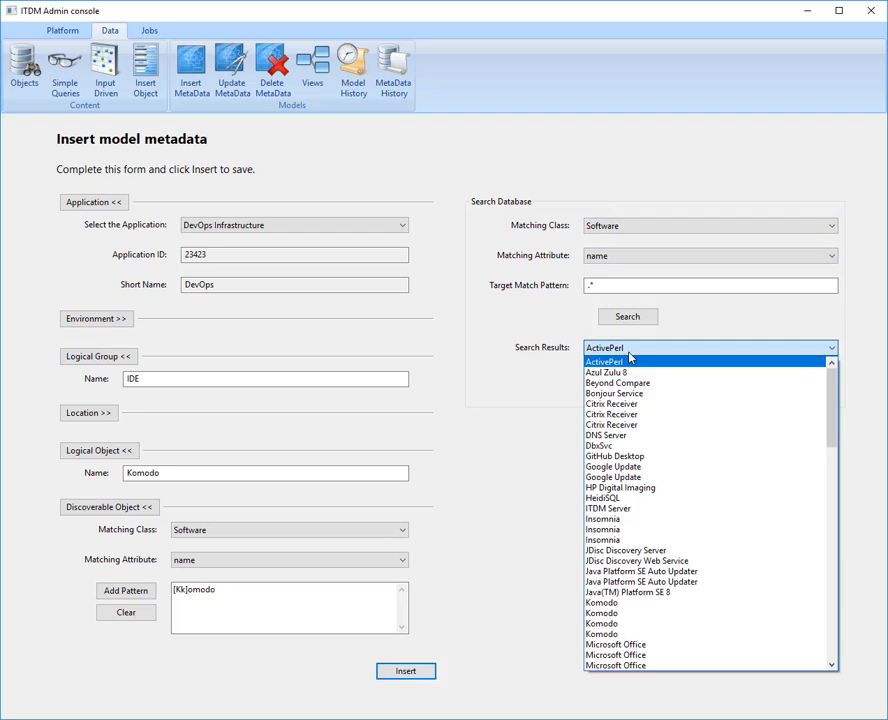
pyautogui.scroll(-7, 660, 450)
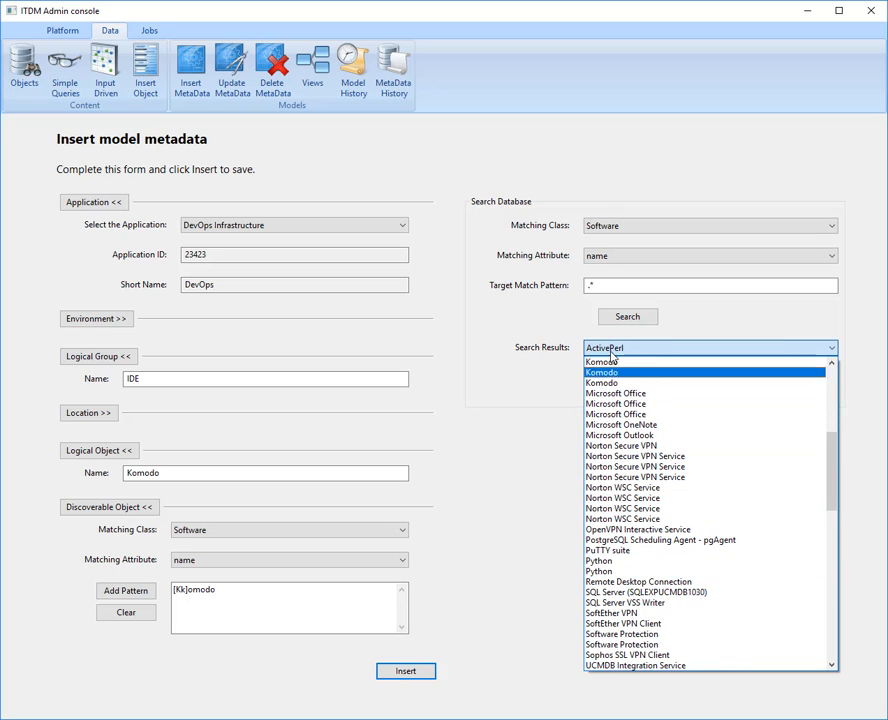
pyautogui.click(547, 317)
# - Search the database for Software whose name matches [Pp]ython and list the matches
pyautogui.moveTo(611, 283); pyautogui.dragTo(520, 279)
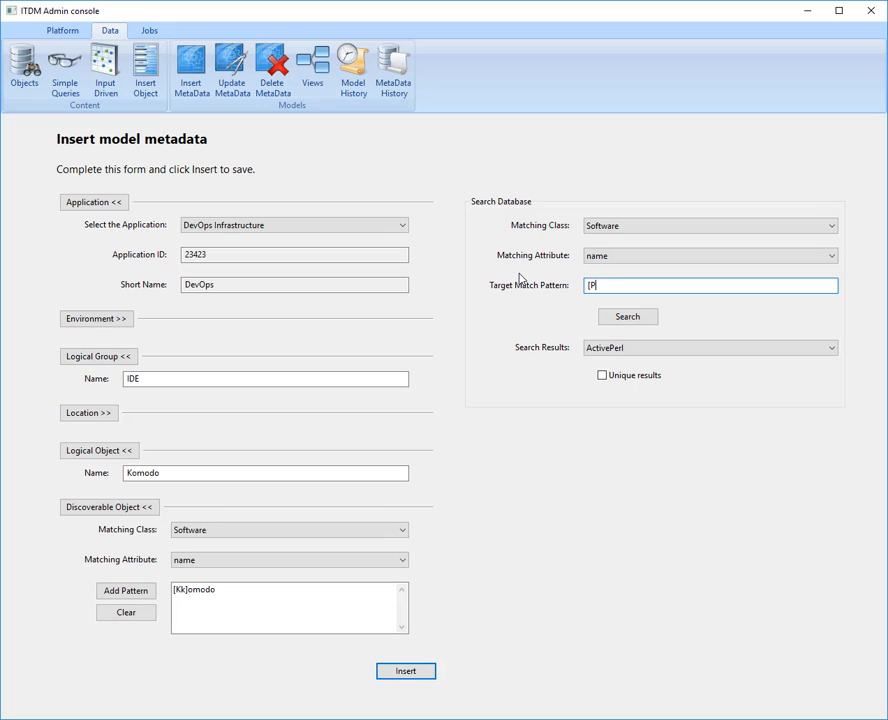
pyautogui.write('[Pp]ython')
pyautogui.click(627, 317)
pyautogui.click(630, 347)
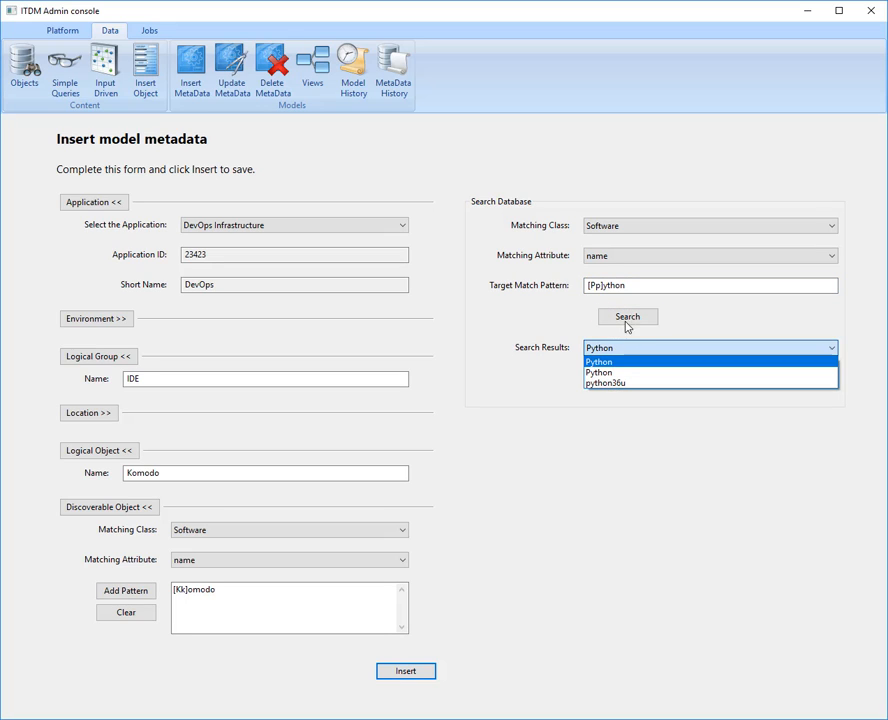
# - Copy the [Pp]ython expression and use it to replace the Komodo match pattern of the discoverable object
pyautogui.click(664, 281)
pyautogui.moveTo(664, 282); pyautogui.dragTo(522, 271)
pyautogui.hotkey('ctrl', 'c')
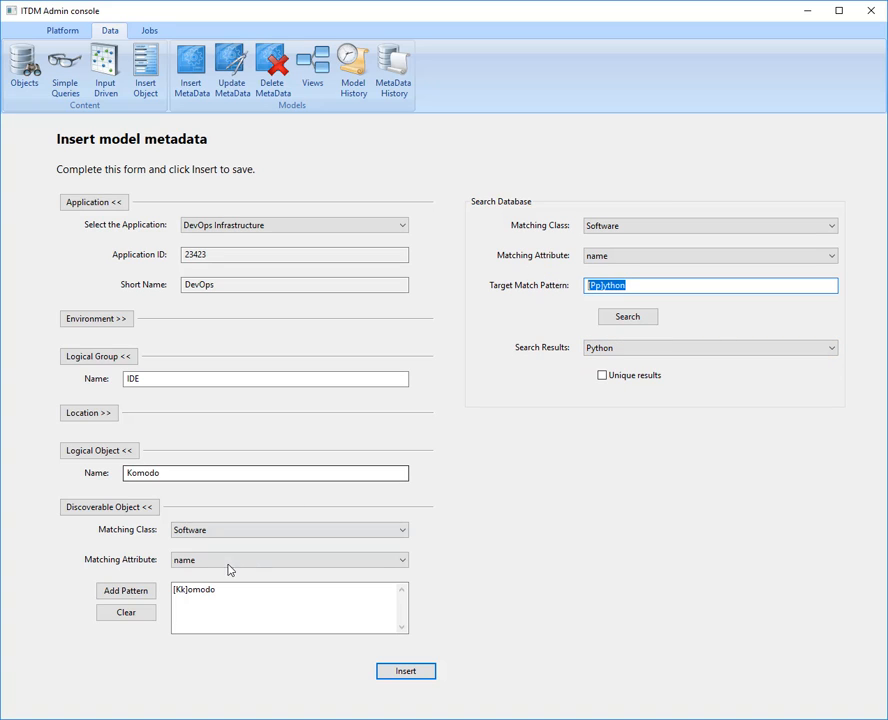
pyautogui.click(139, 614)
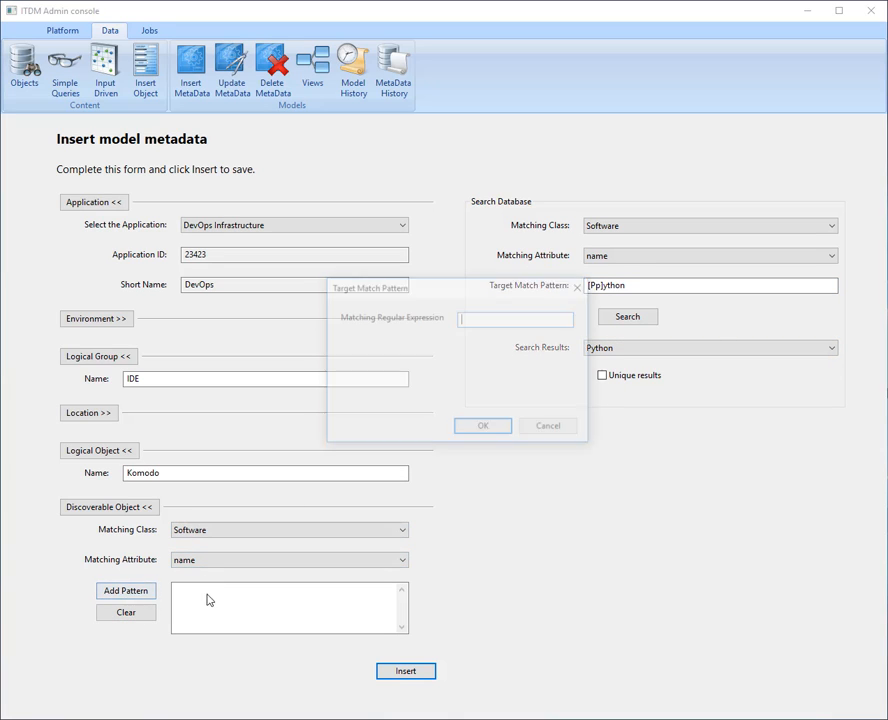
pyautogui.hotkey('ctrl', 'v')
pyautogui.click(486, 428)
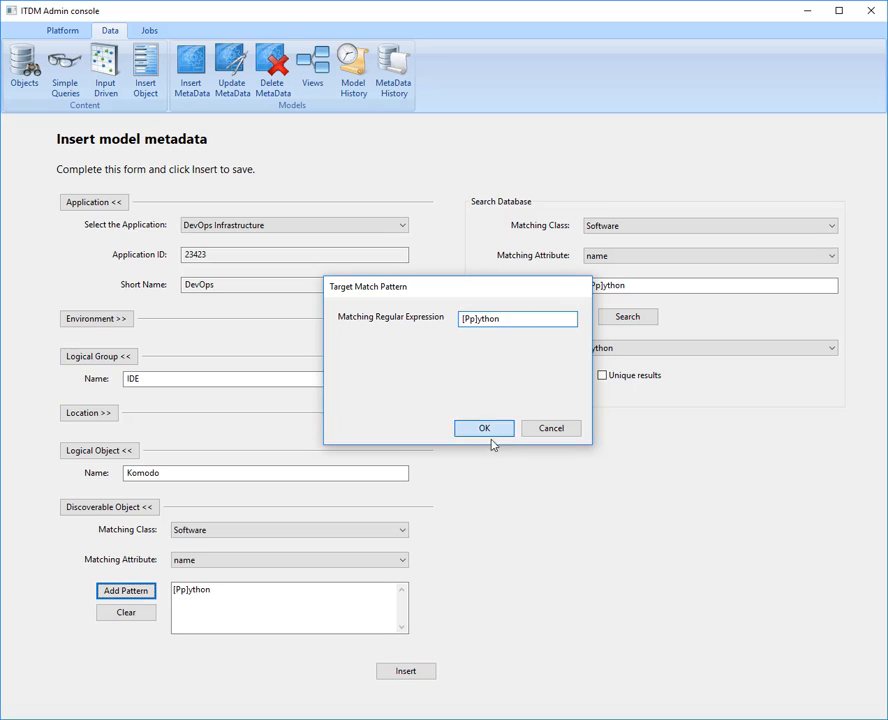
# - Rename the logical group as Language and the logical object as Python
pyautogui.moveTo(155, 376); pyautogui.dragTo(89, 379)
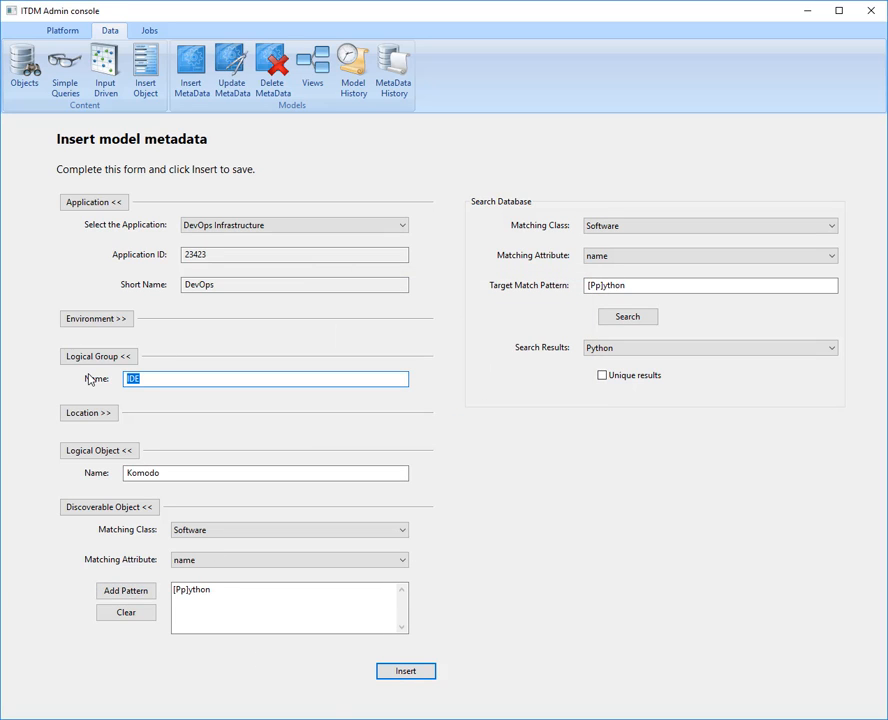
pyautogui.write('Language')
pyautogui.click(165, 473)
pyautogui.doubleClick(165, 473)
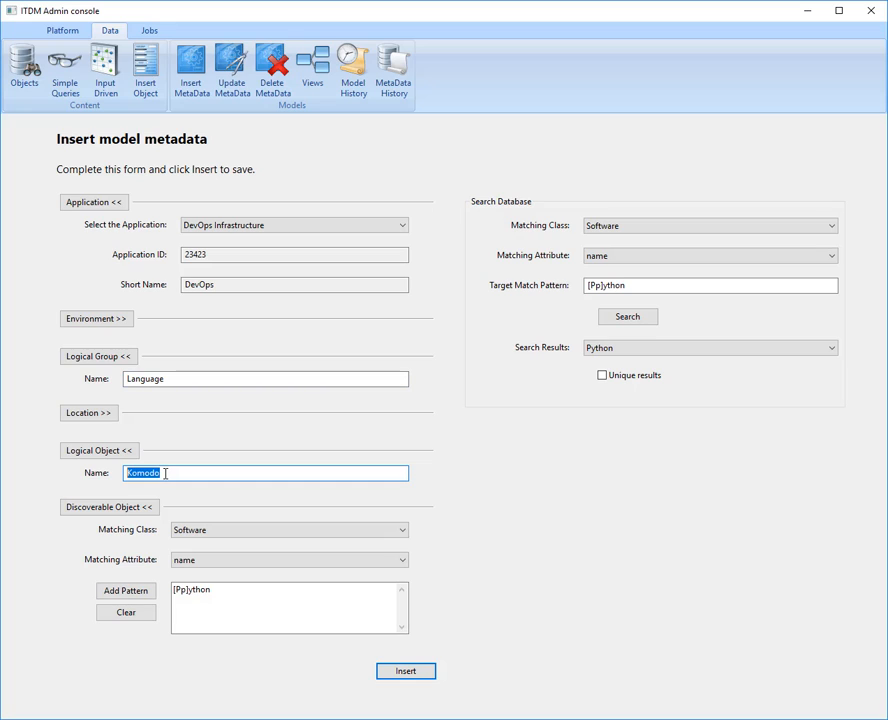
pyautogui.write('Python')
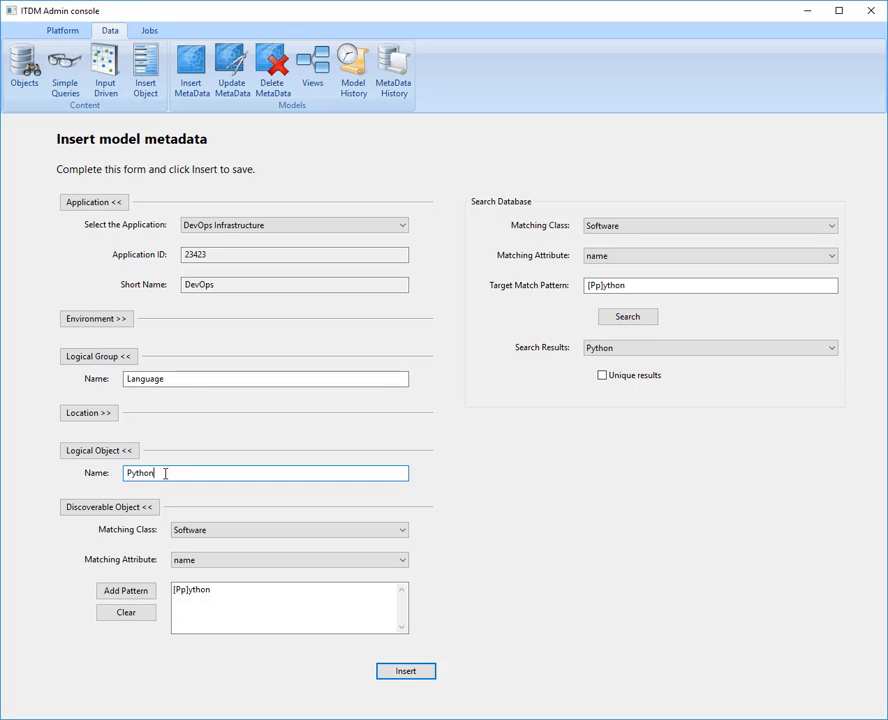
# - Review the Environment and Location patterns, collapse the sections above Discoverable Object except Application, and insert the Python model metadata
pyautogui.click(103, 418)
pyautogui.click(122, 318)
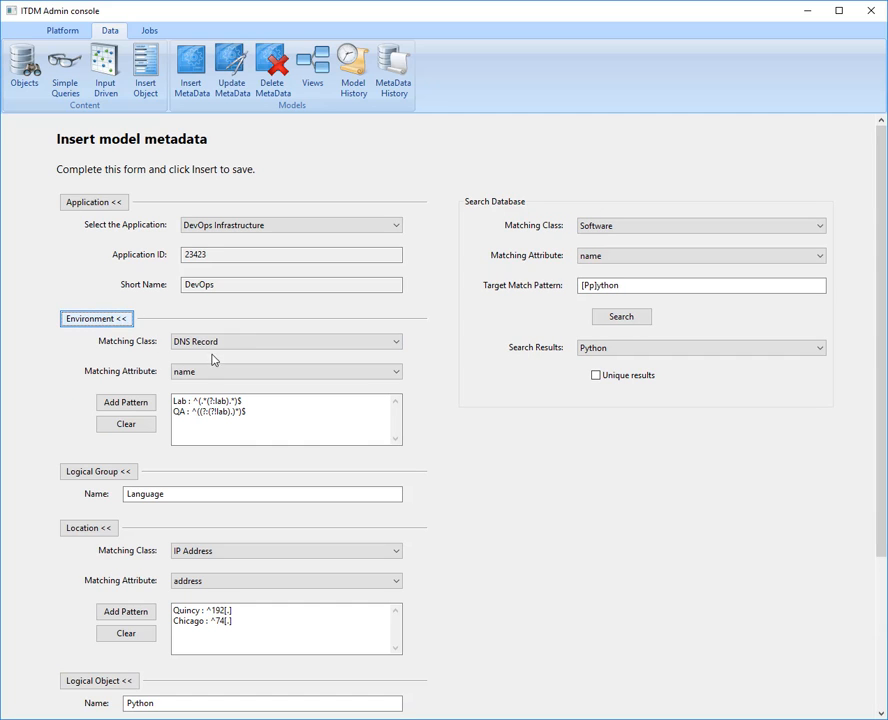
pyautogui.click(108, 320)
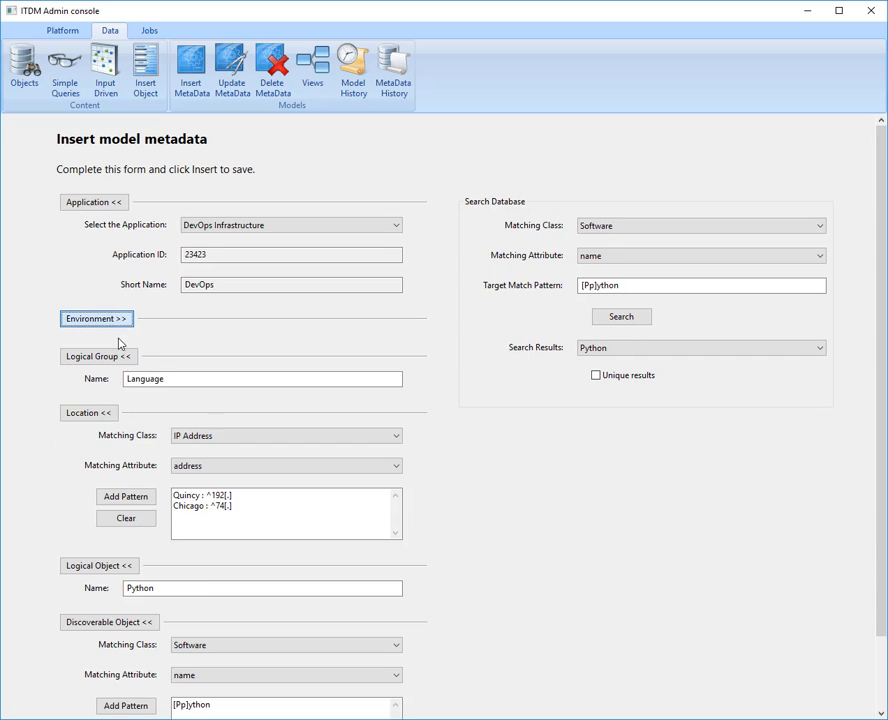
pyautogui.click(103, 411)
pyautogui.click(98, 450)
pyautogui.click(98, 356)
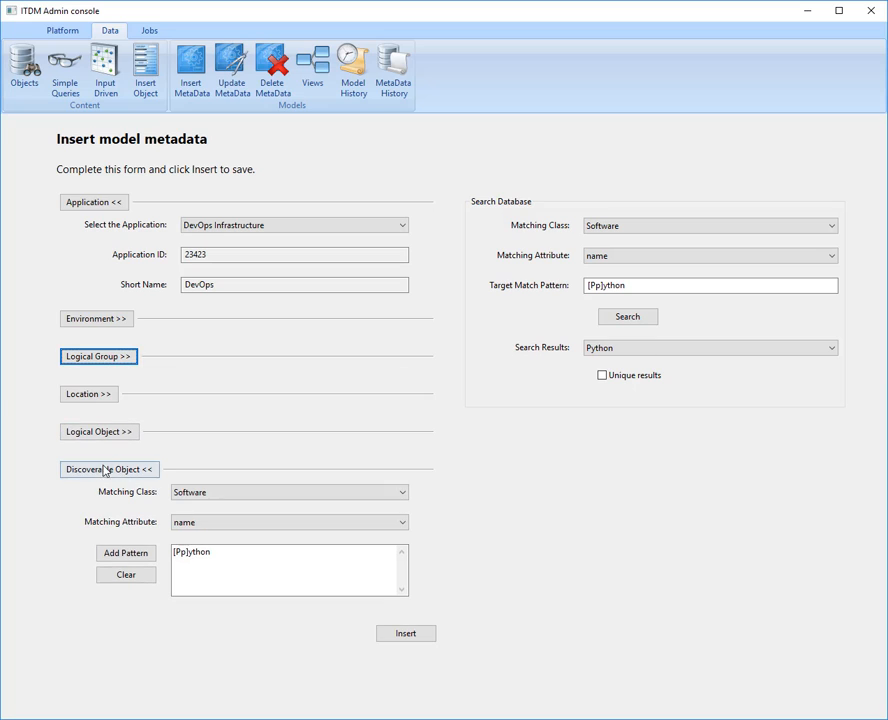
pyautogui.click(405, 634)
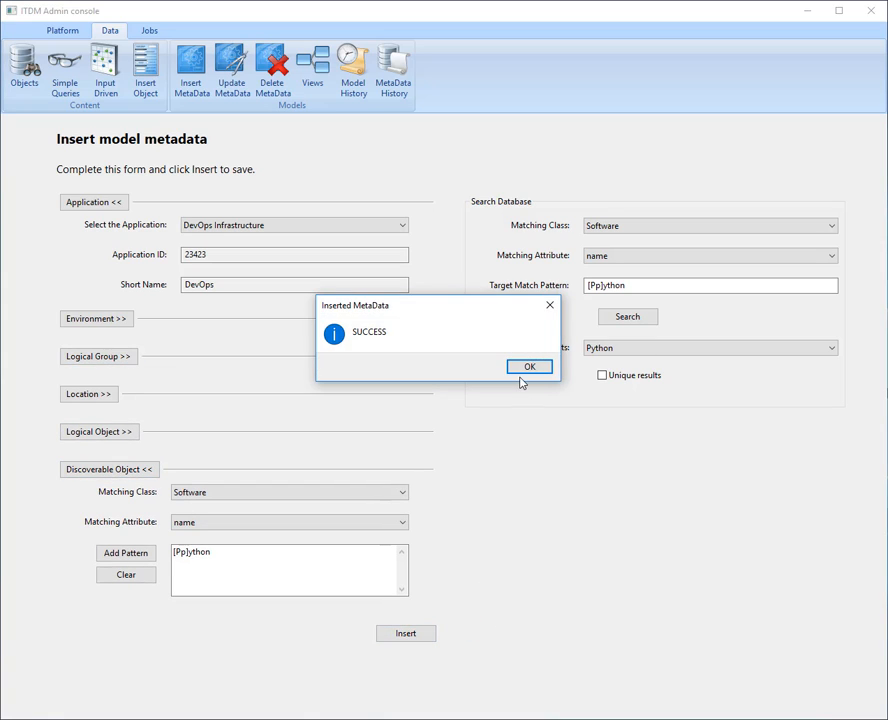
pyautogui.click(521, 374)
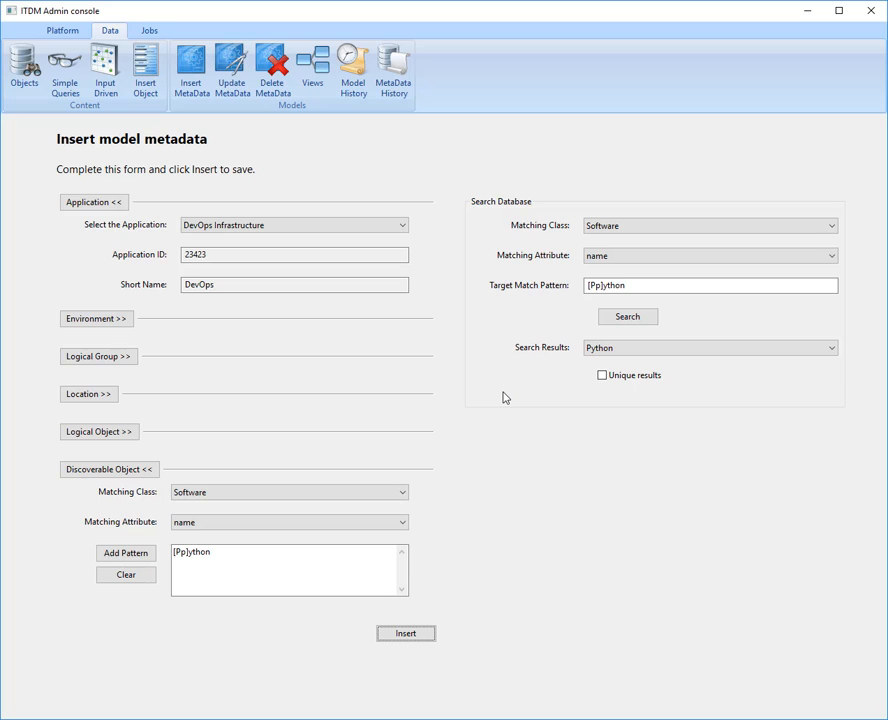
# - Open the model metadata update form for DevOps Infrastructure and compare its Komodo and Python metadata objects
pyautogui.click(318, 64)
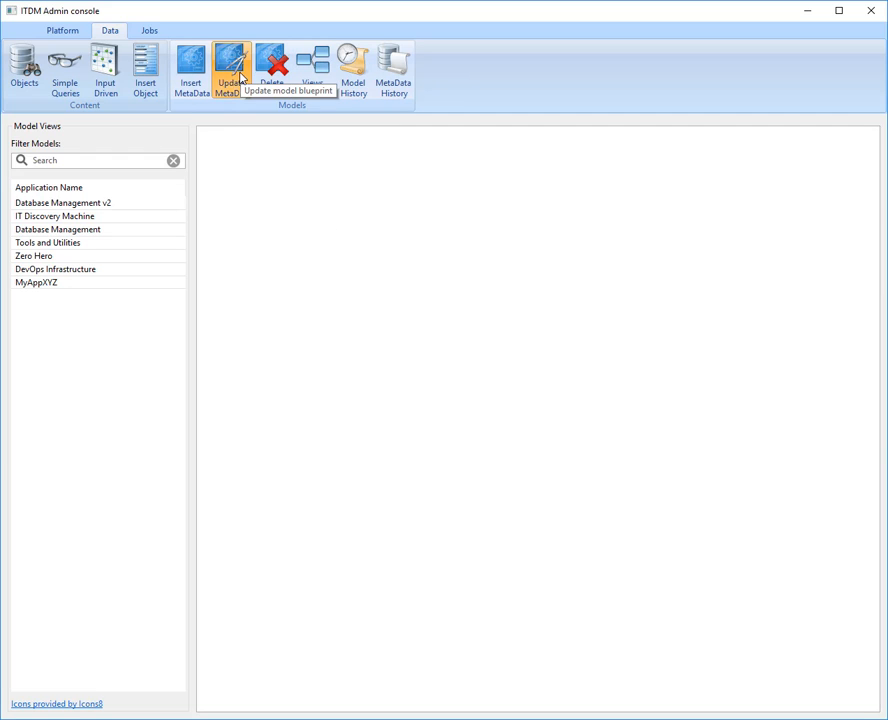
pyautogui.click(238, 77)
pyautogui.click(273, 216)
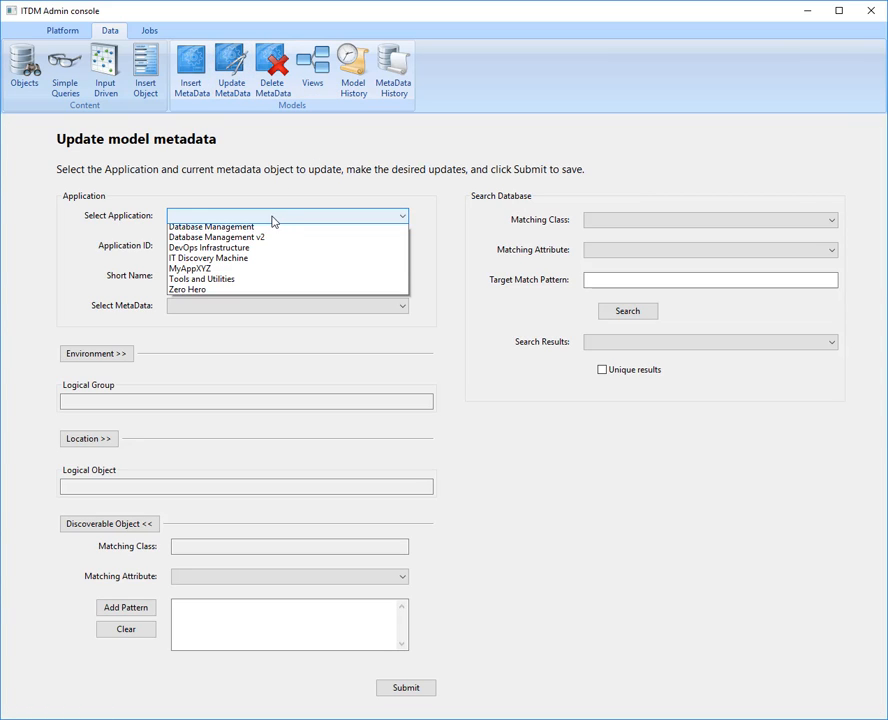
pyautogui.click(242, 248)
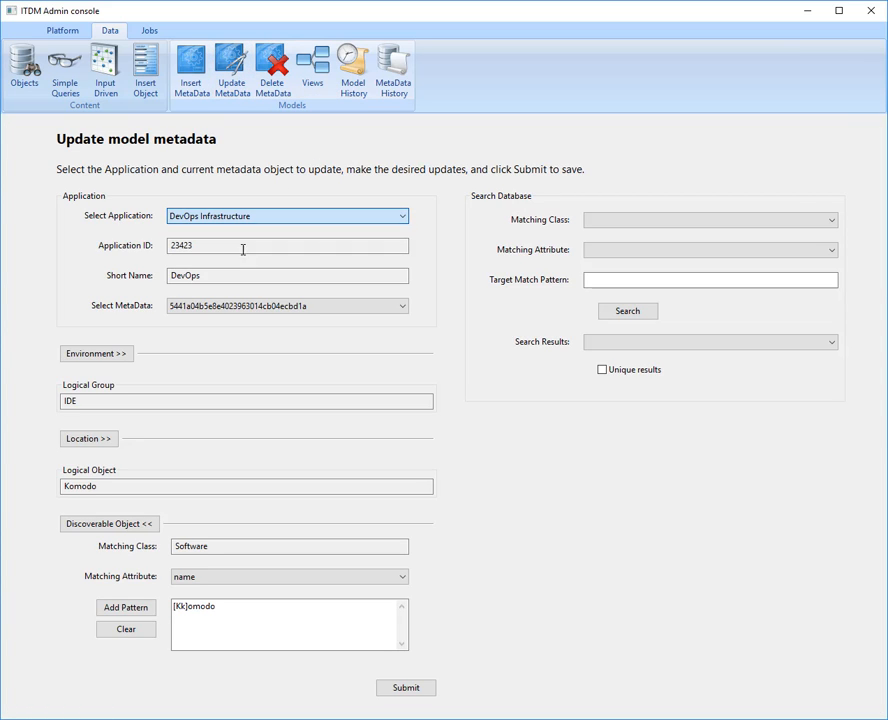
pyautogui.click(278, 312)
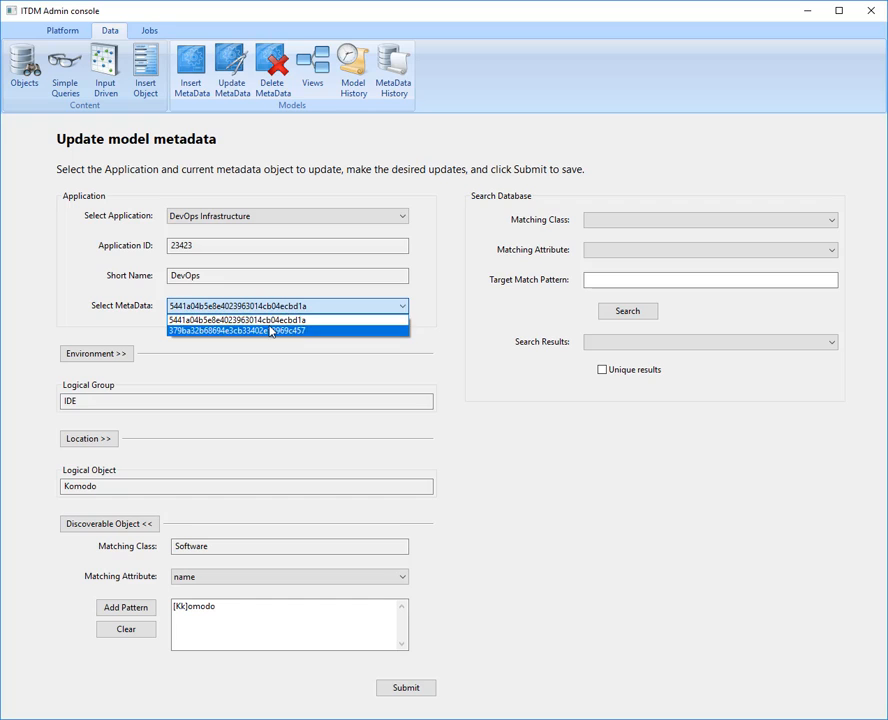
pyautogui.click(264, 330)
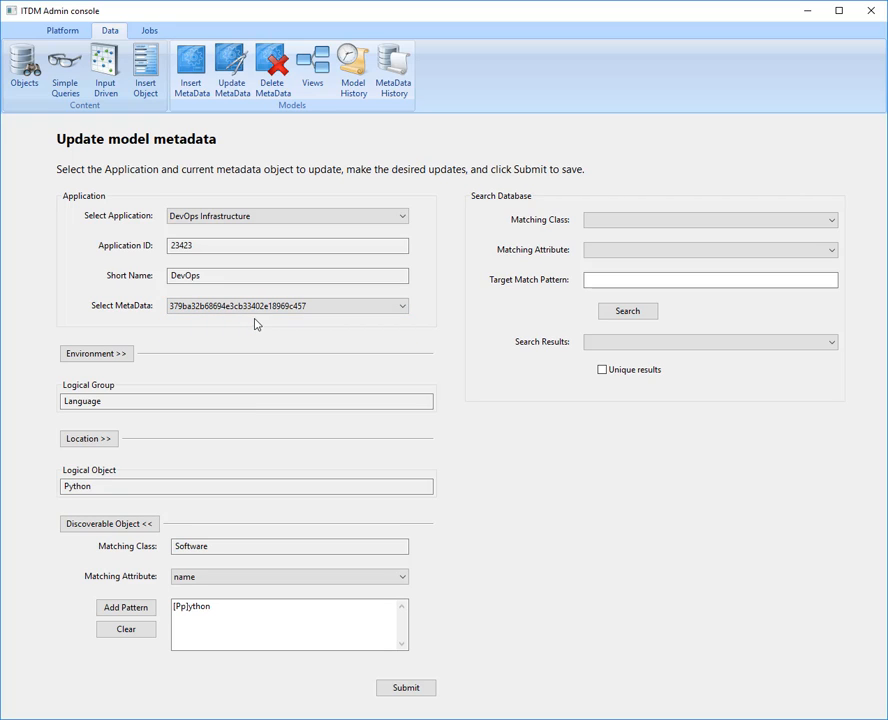
pyautogui.scroll(1, 194, 309)
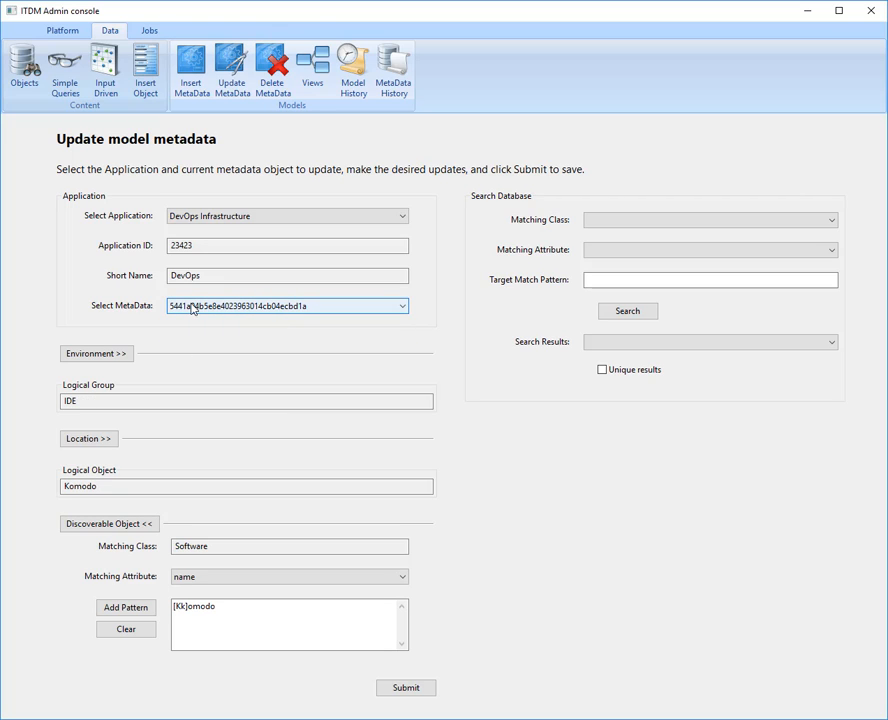
pyautogui.scroll(-1, 194, 309)
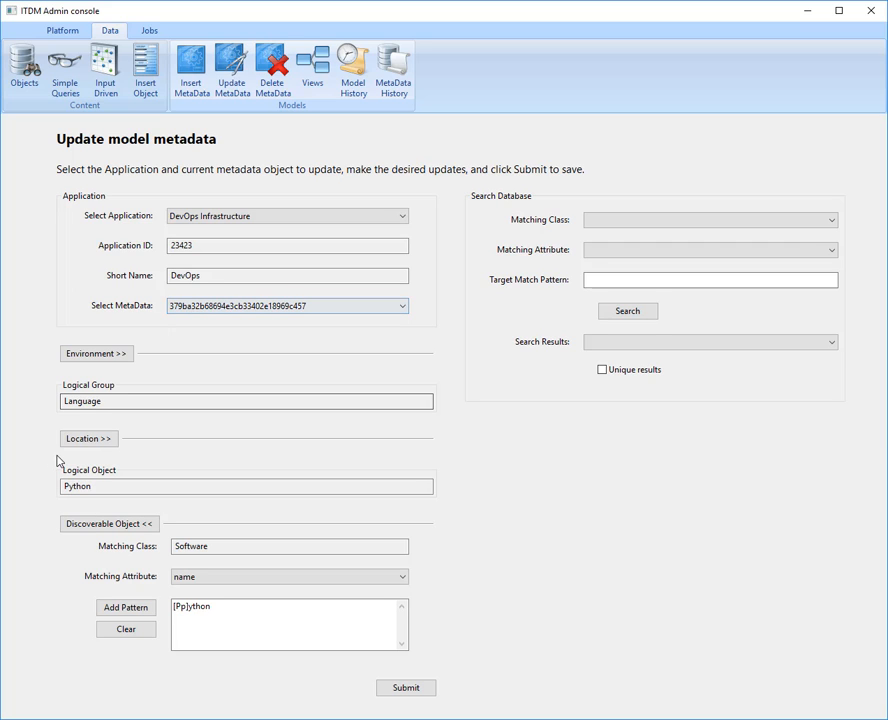
# - Open the model metadata deletion form and display the DevOps Infrastructure metadata
pyautogui.click(272, 68)
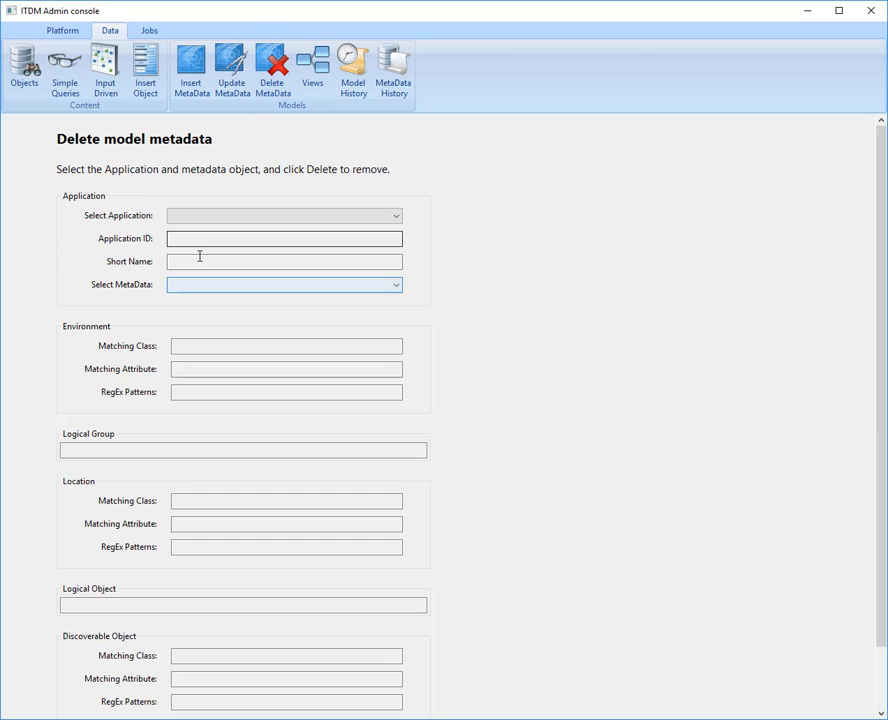
pyautogui.click(214, 217)
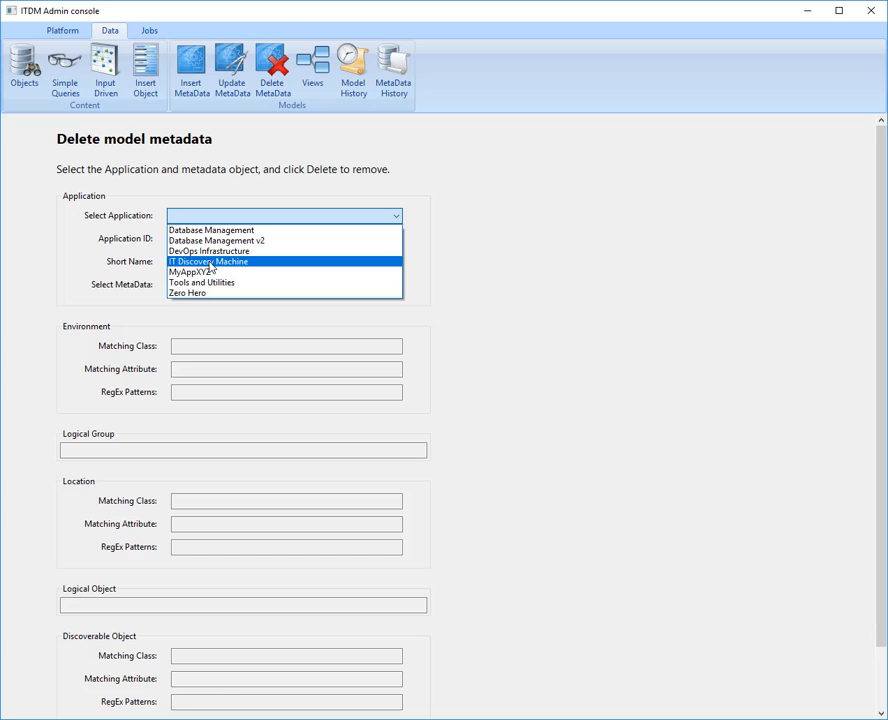
pyautogui.click(209, 251)
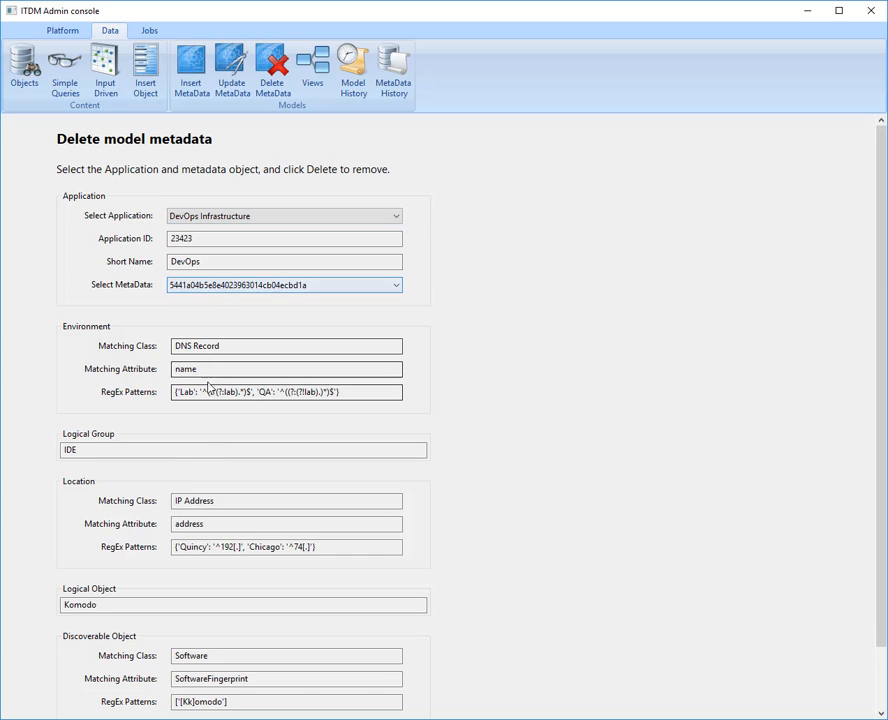
# - Display the DevOps Infrastructure model as a visual tree in the model views
pyautogui.click(325, 84)
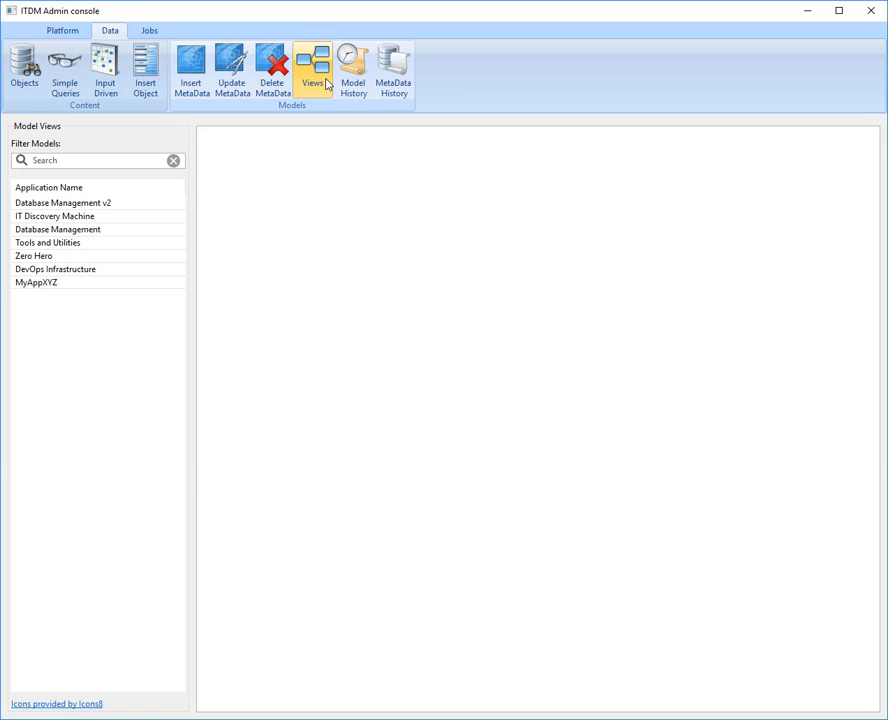
pyautogui.click(62, 269)
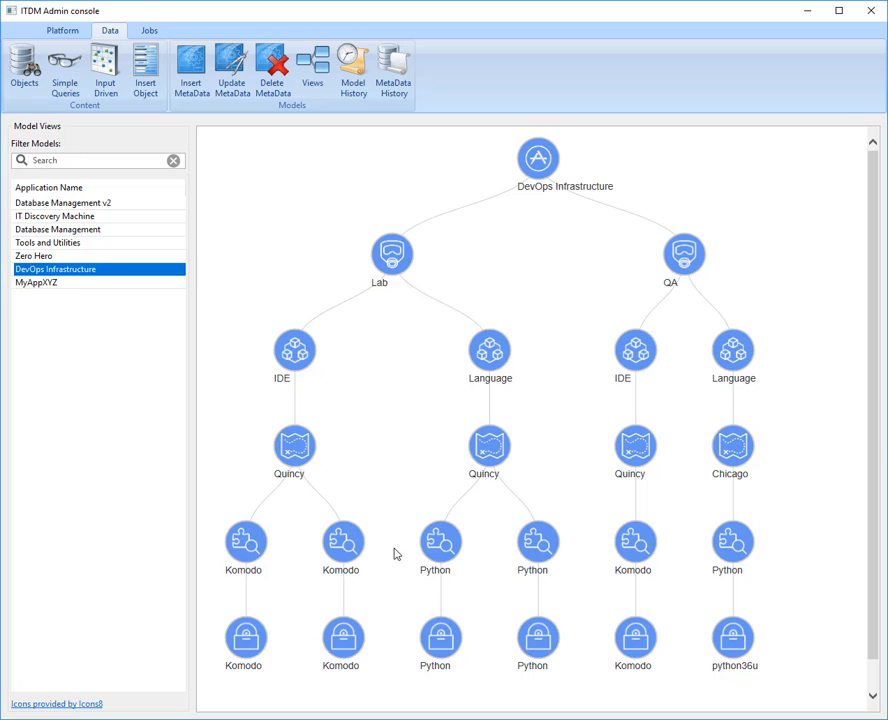
pyautogui.click(351, 92)
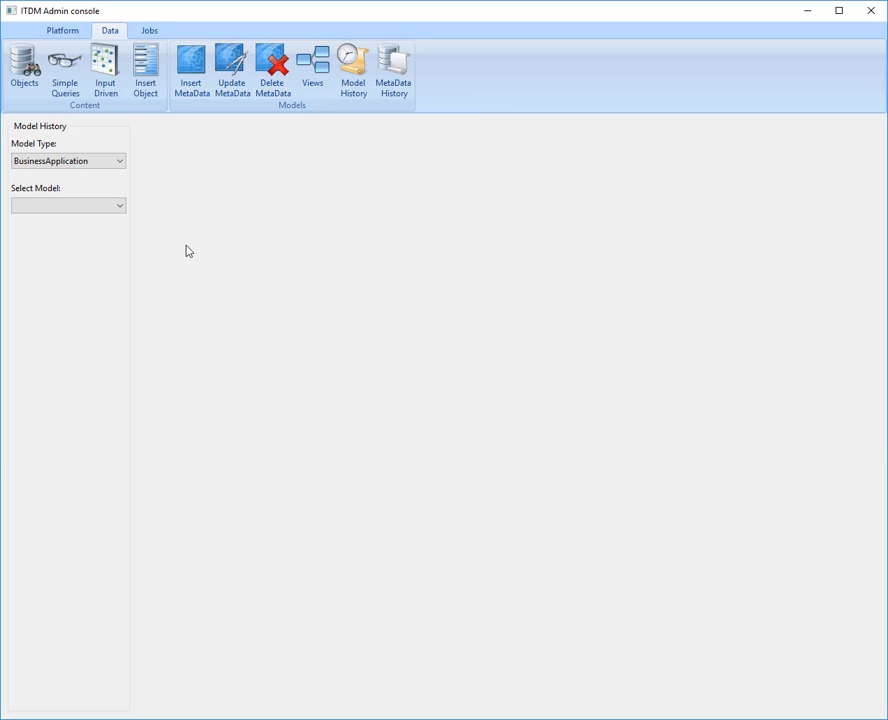
pyautogui.click(116, 207)
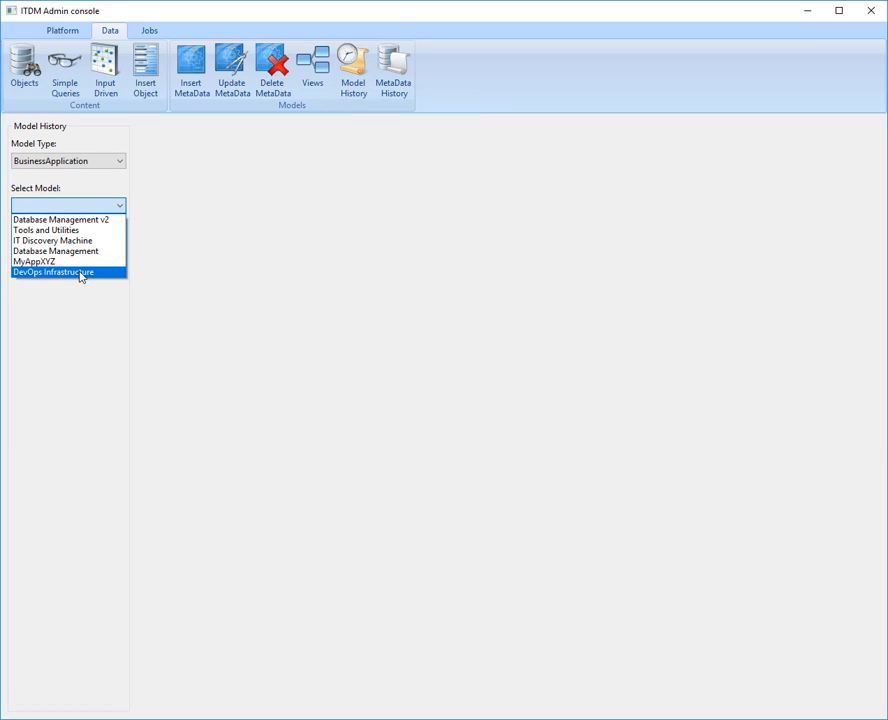
pyautogui.click(80, 220)
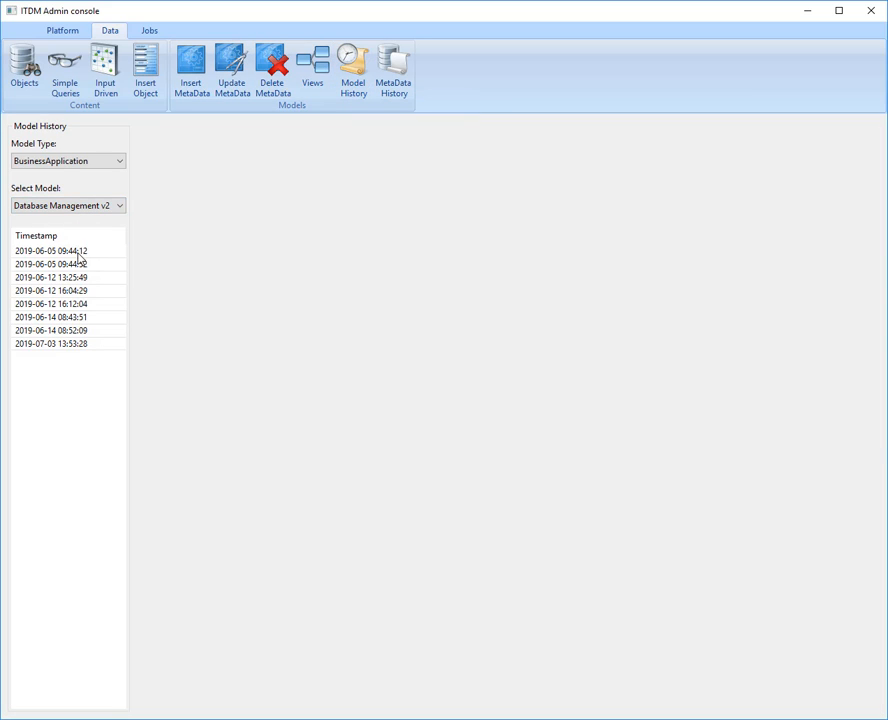
pyautogui.click(78, 251)
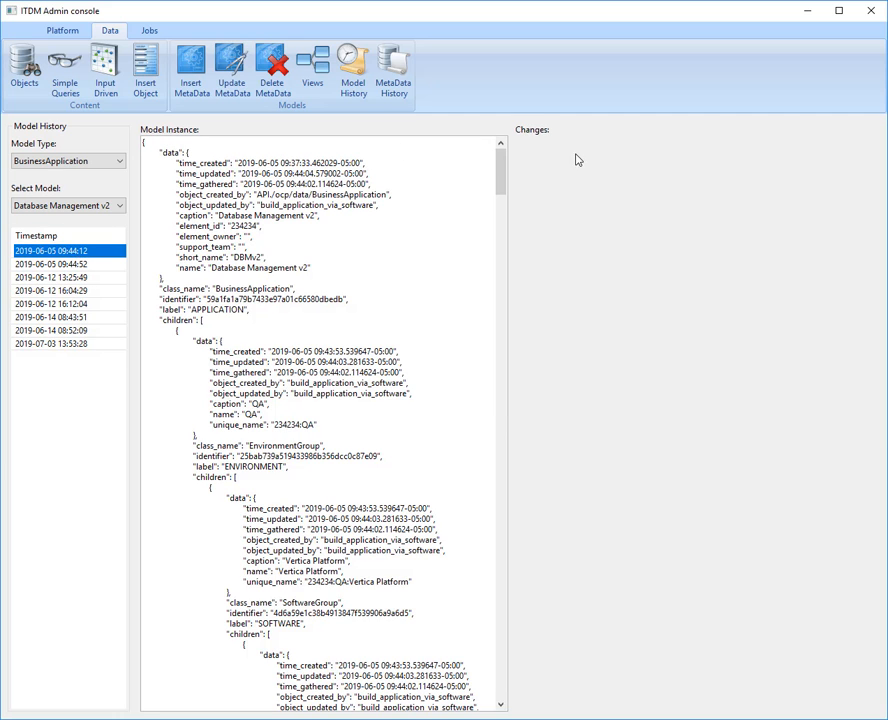
pyautogui.click(68, 320)
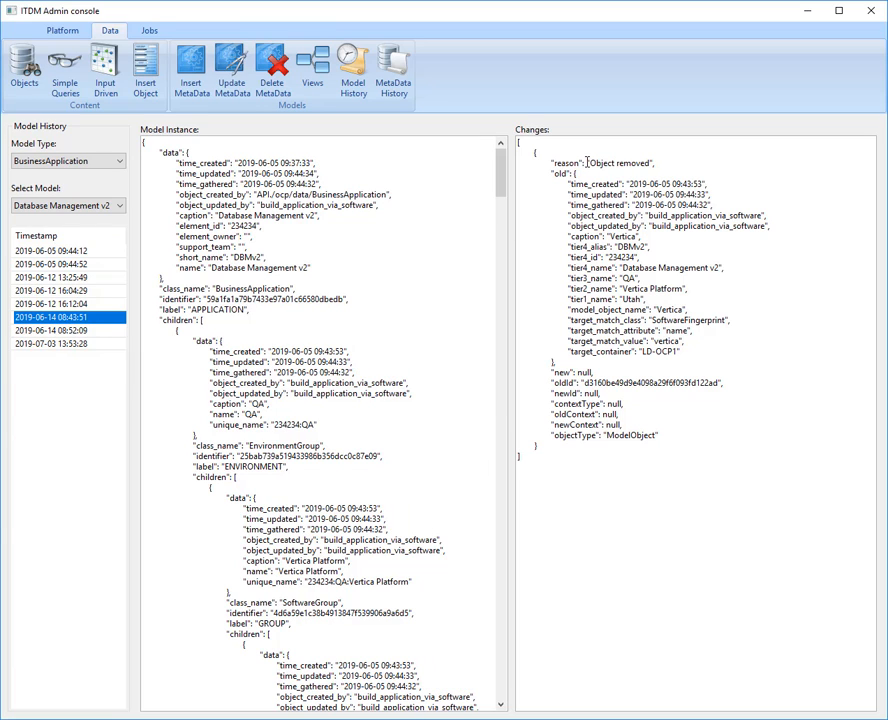
pyautogui.moveTo(589, 162); pyautogui.dragTo(651, 365)
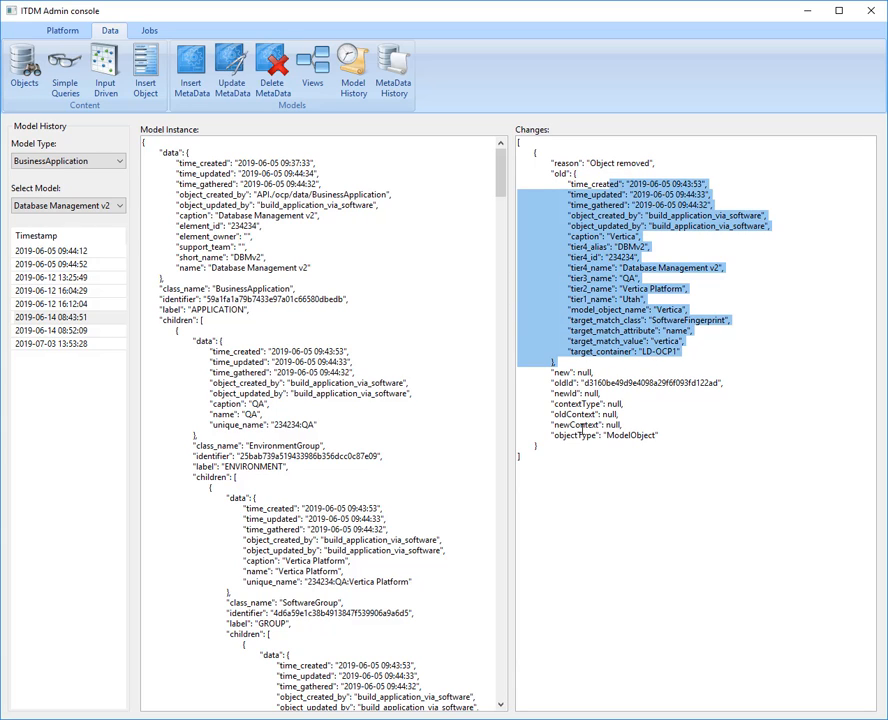
pyautogui.click(64, 331)
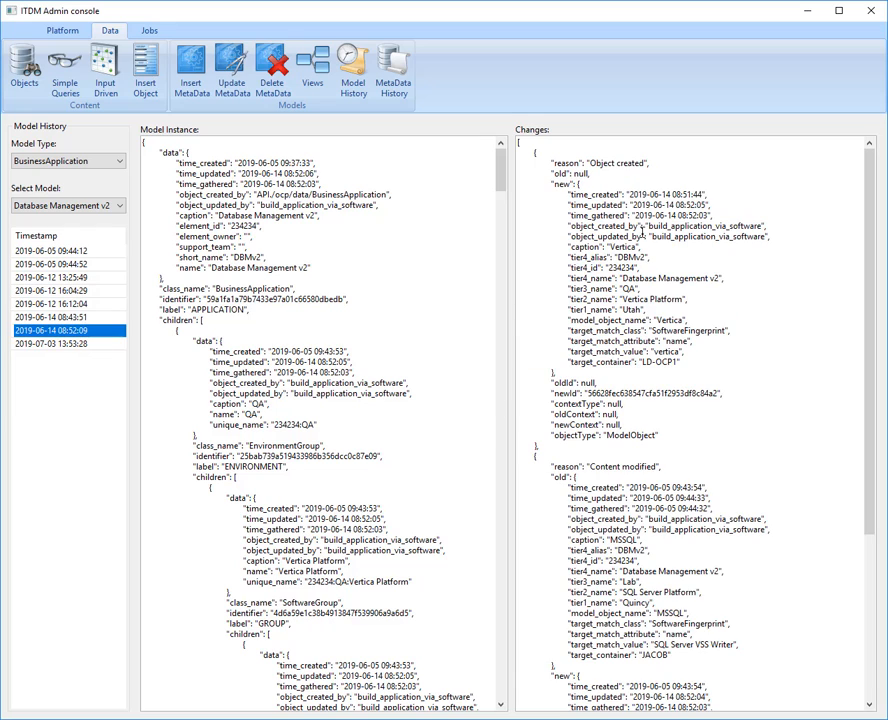
pyautogui.moveTo(587, 163); pyautogui.dragTo(665, 170)
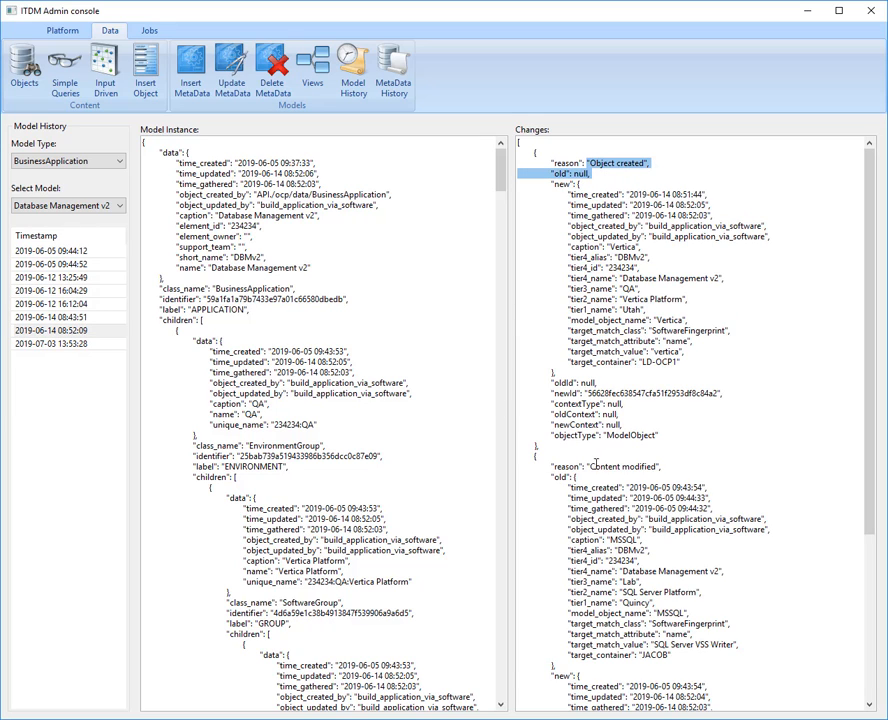
pyautogui.moveTo(589, 466); pyautogui.dragTo(660, 467)
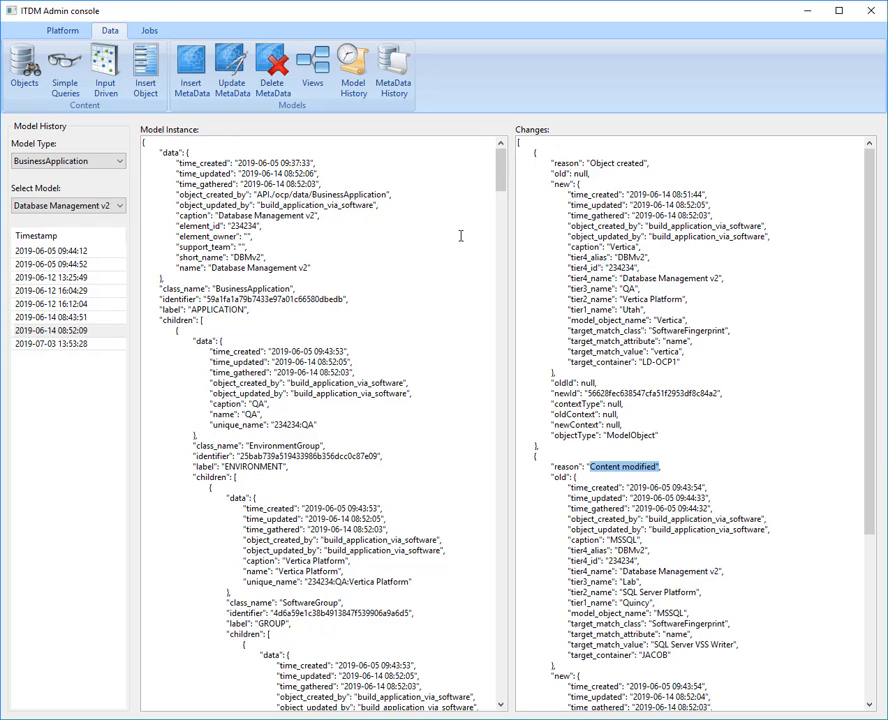
pyautogui.click(394, 88)
pyautogui.click(64, 207)
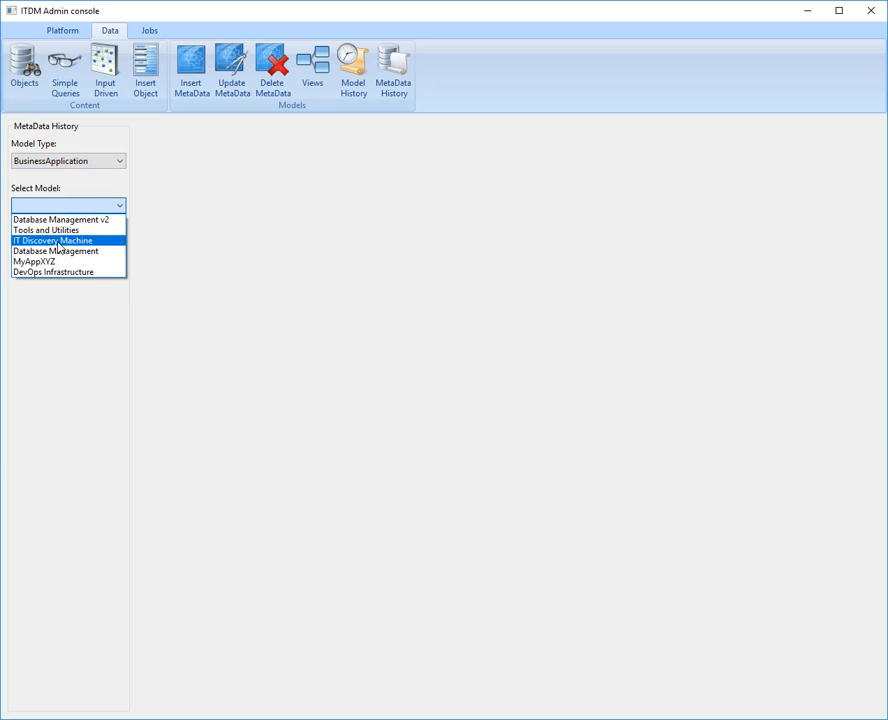
pyautogui.click(60, 219)
pyautogui.click(59, 291)
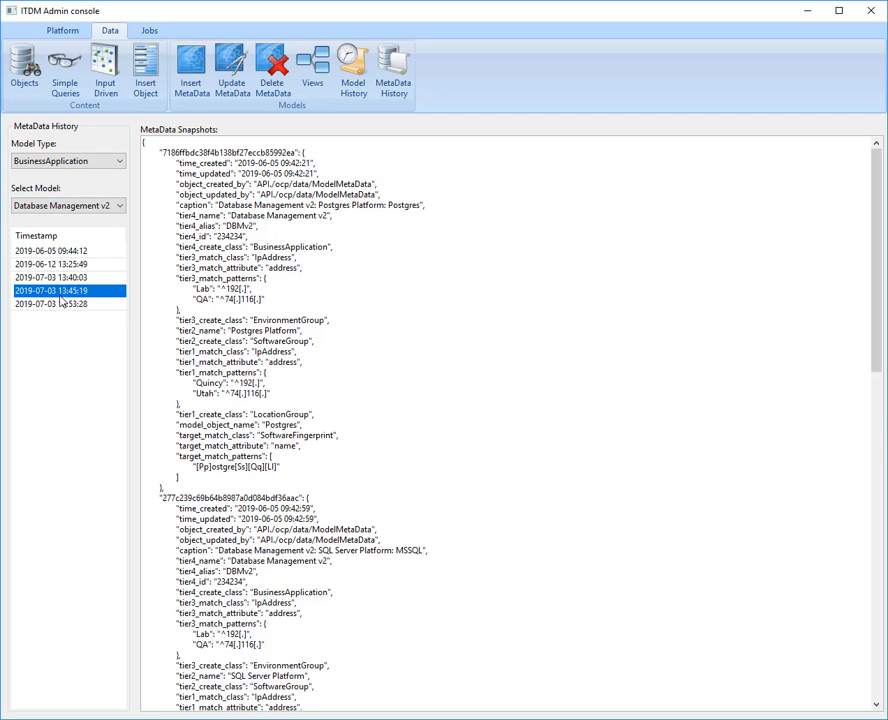
pyautogui.scroll(-15, 858, 390)
pyautogui.scroll(12, 858, 397)
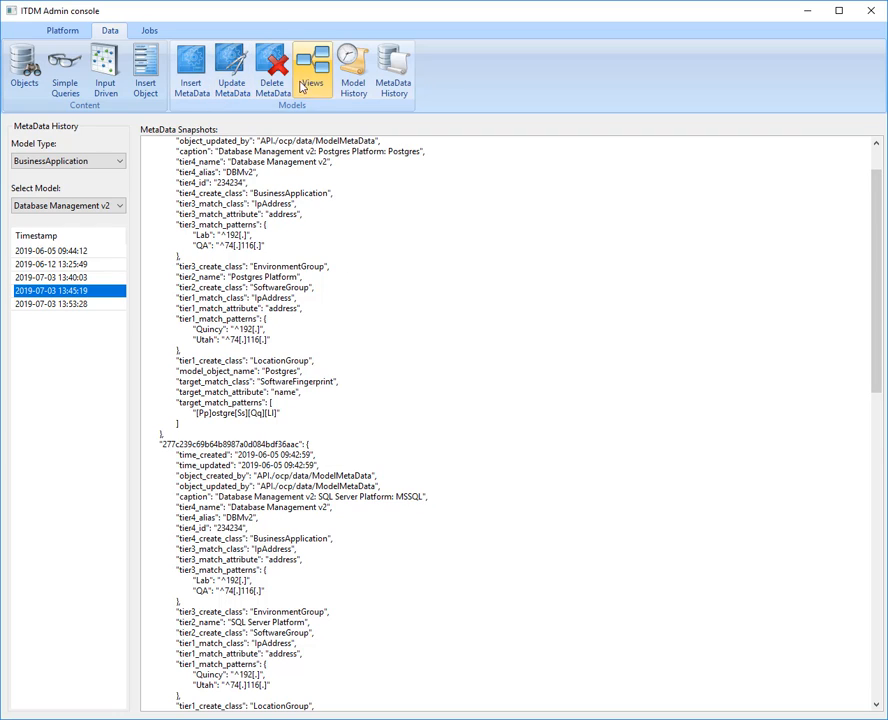
# - Revisit the blank model metadata insertion form, and bring the DevOps Infrastructure tree view back up
pyautogui.click(193, 78)
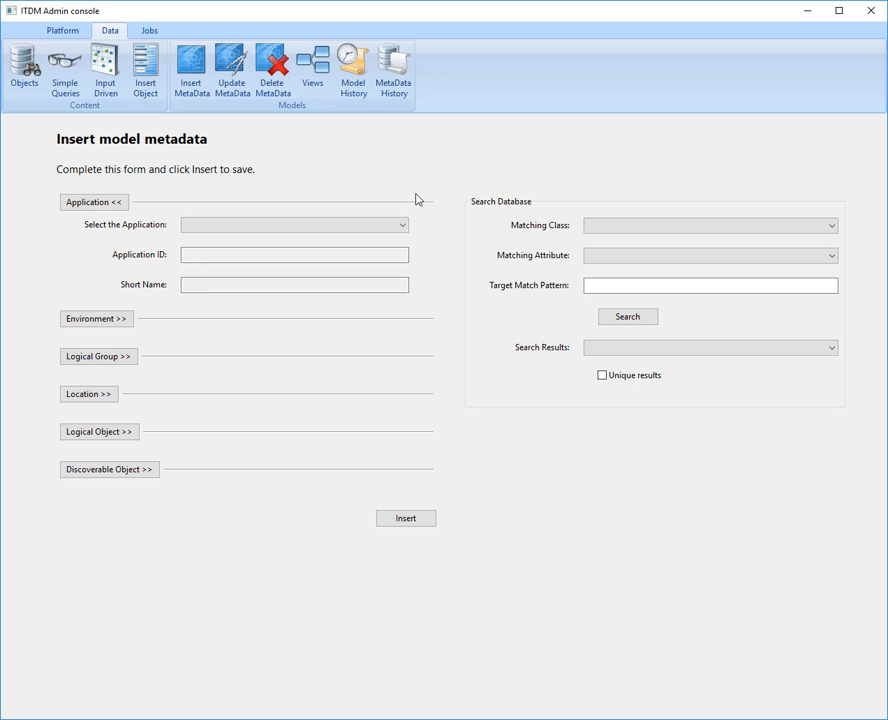
pyautogui.click(313, 65)
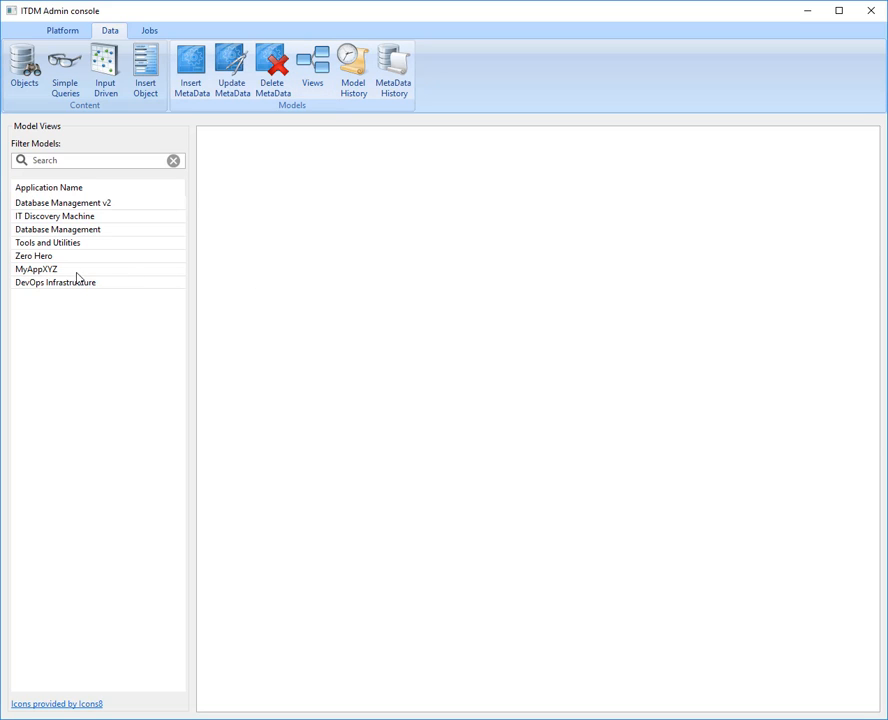
pyautogui.click(70, 286)
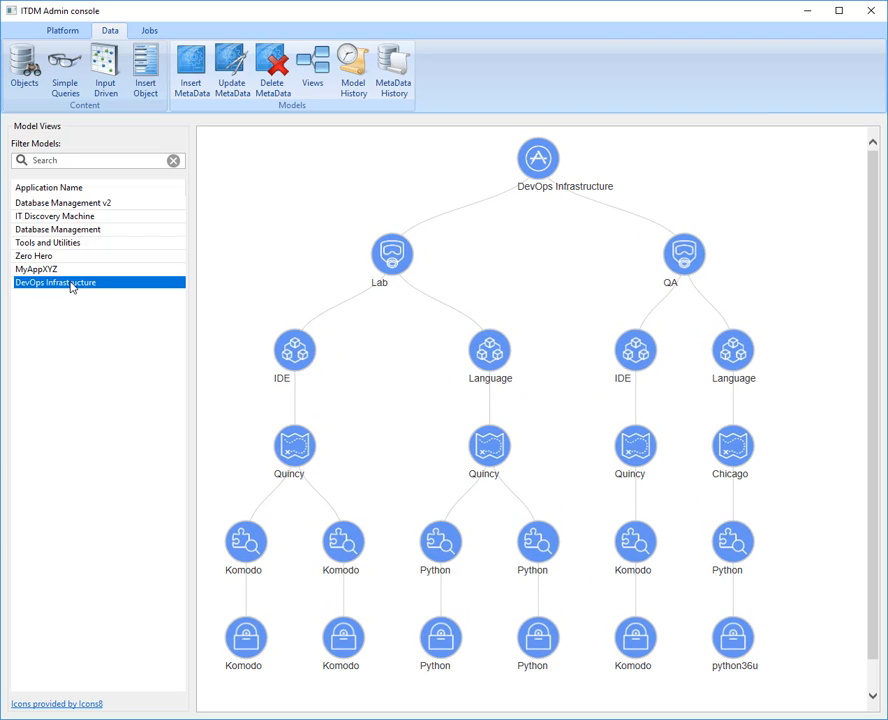